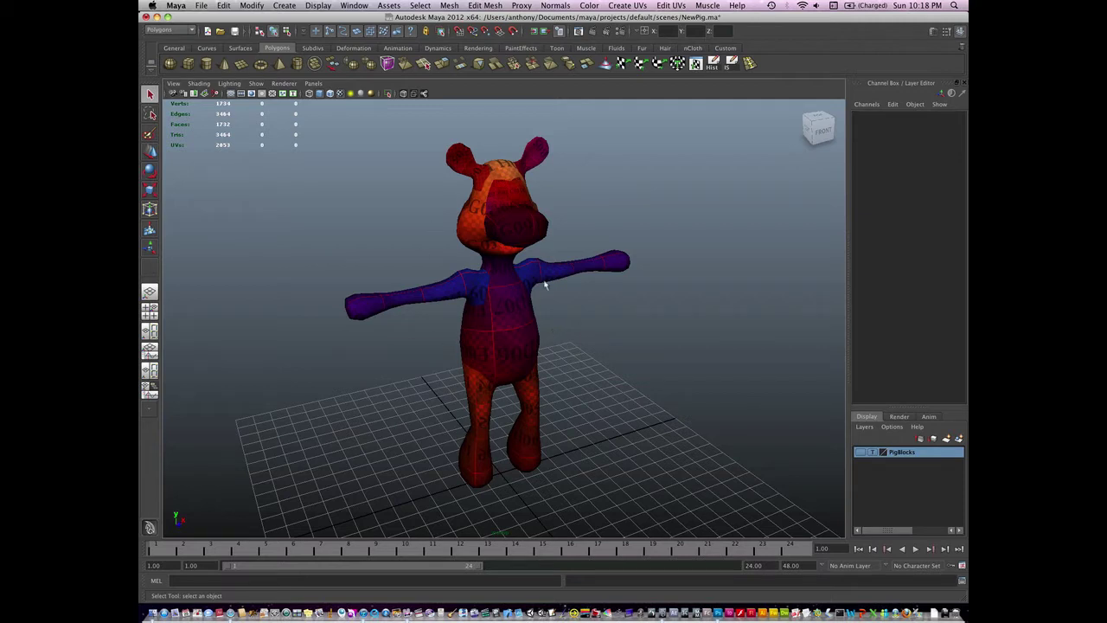
- Select the pig model so PigMesh becomes the active object
{"action": "left_click", "coordinate": [499, 155]}
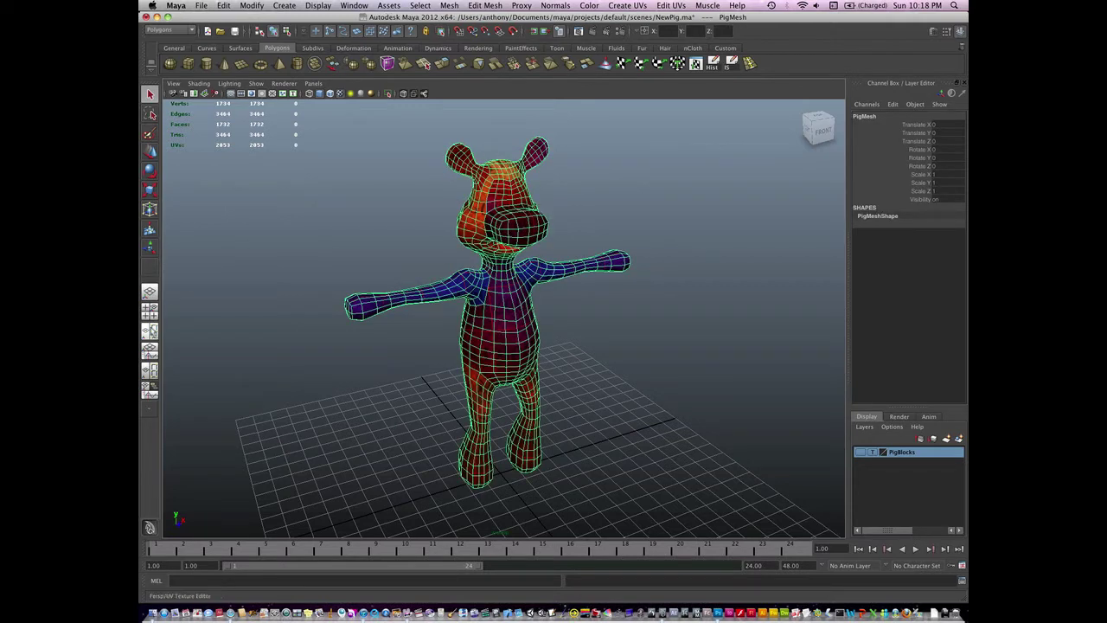
- Switch to the Persp/UV Texture Editor layout and frame the pig beside its UV shells
{"action": "left_click", "coordinate": [151, 332]}
{"action": "key", "text": "alt"}
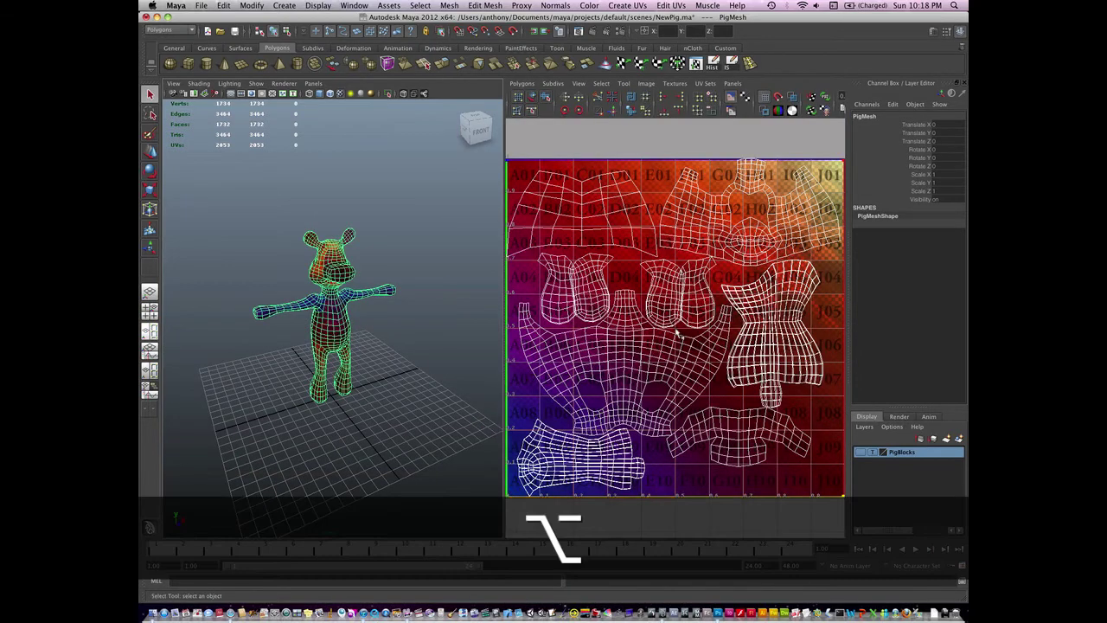
{"action": "right_click_drag", "start_coordinate": [677, 333], "coordinate": [640, 328], "text": "alt"}
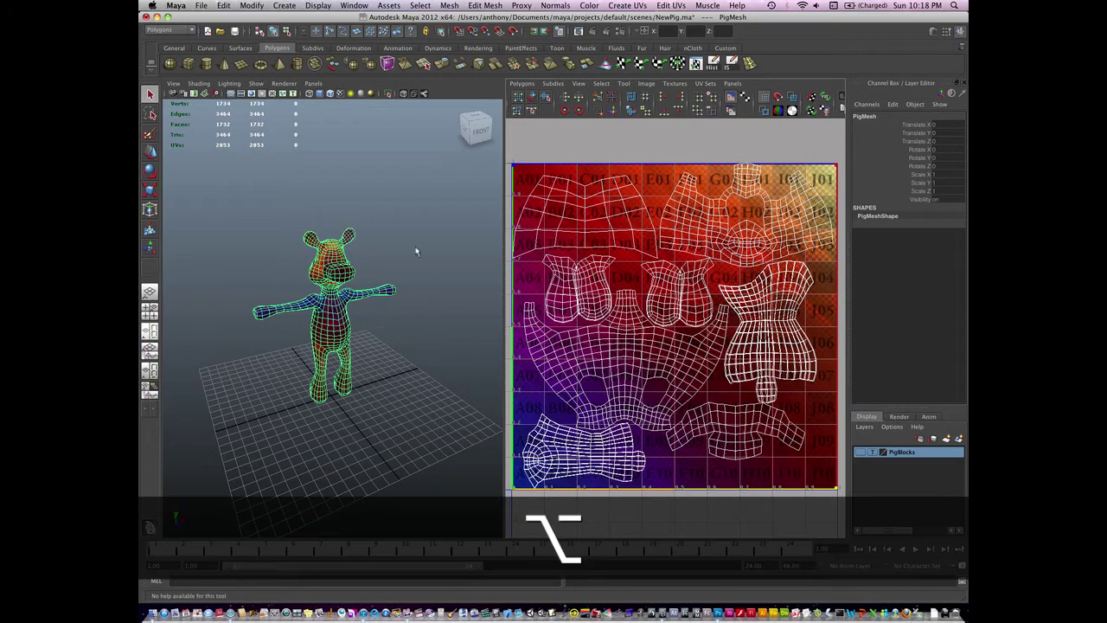
{"action": "right_click_drag", "start_coordinate": [329, 295], "coordinate": [605, 260], "text": "alt"}
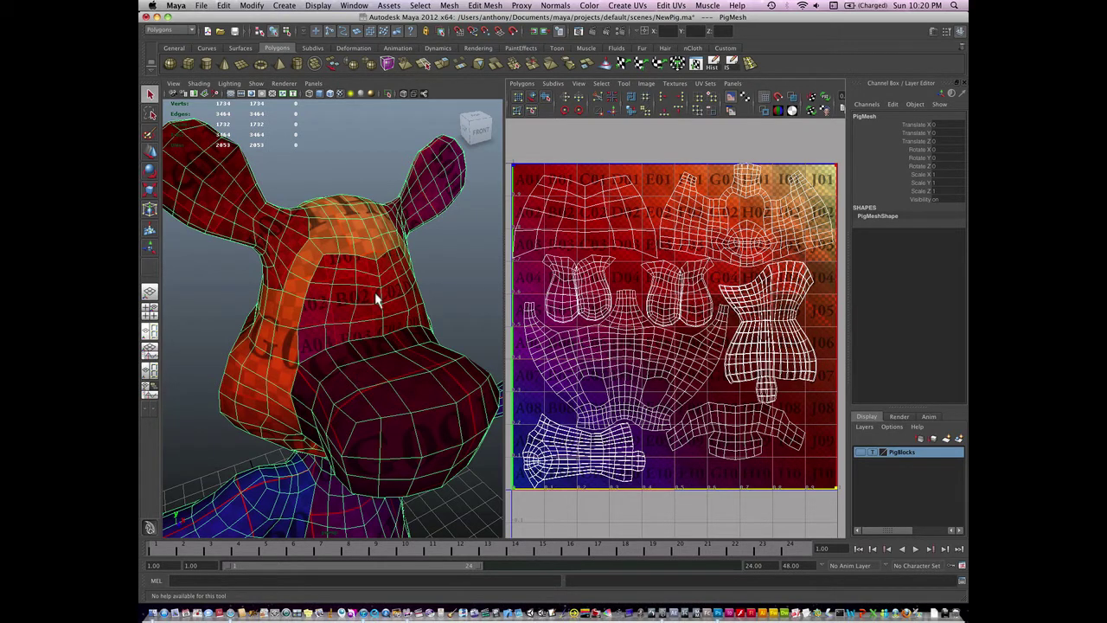
{"action": "mouse_move", "coordinate": [351, 306]}
{"action": "right_mouse_down", "text": "alt"}
{"action": "mouse_move", "coordinate": [369, 329]}
{"action": "mouse_move", "coordinate": [404, 323]}
{"action": "mouse_move", "coordinate": [346, 296]}
{"action": "right_mouse_up", "text": "alt"}
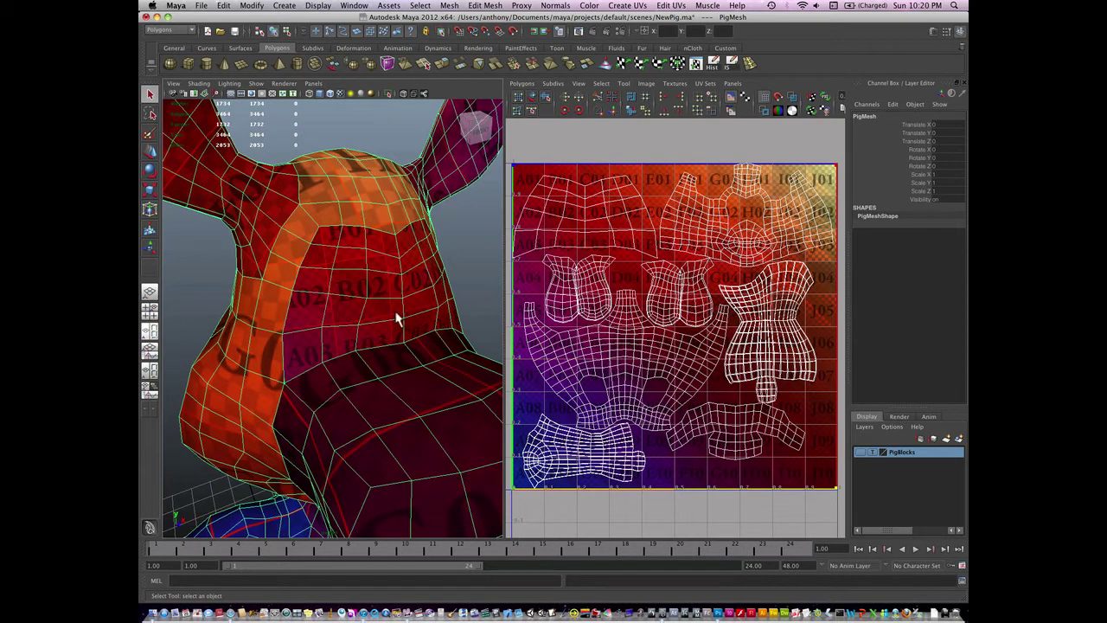
{"action": "left_click_drag", "start_coordinate": [404, 372], "coordinate": [360, 368], "text": "alt"}
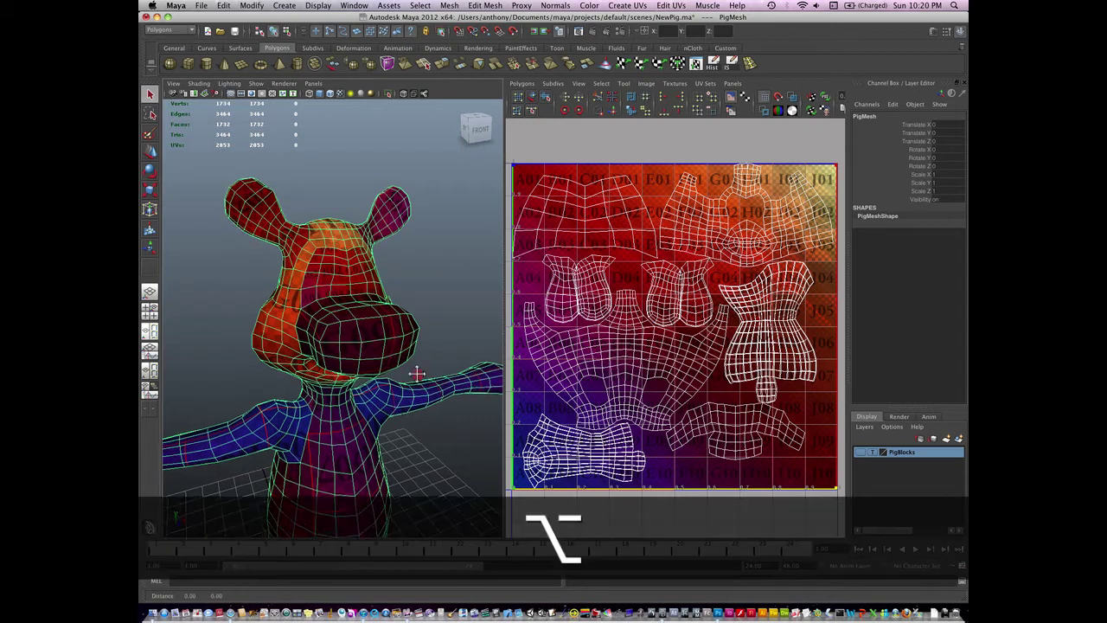
{"action": "left_click_drag", "start_coordinate": [420, 375], "coordinate": [489, 358], "text": "alt"}
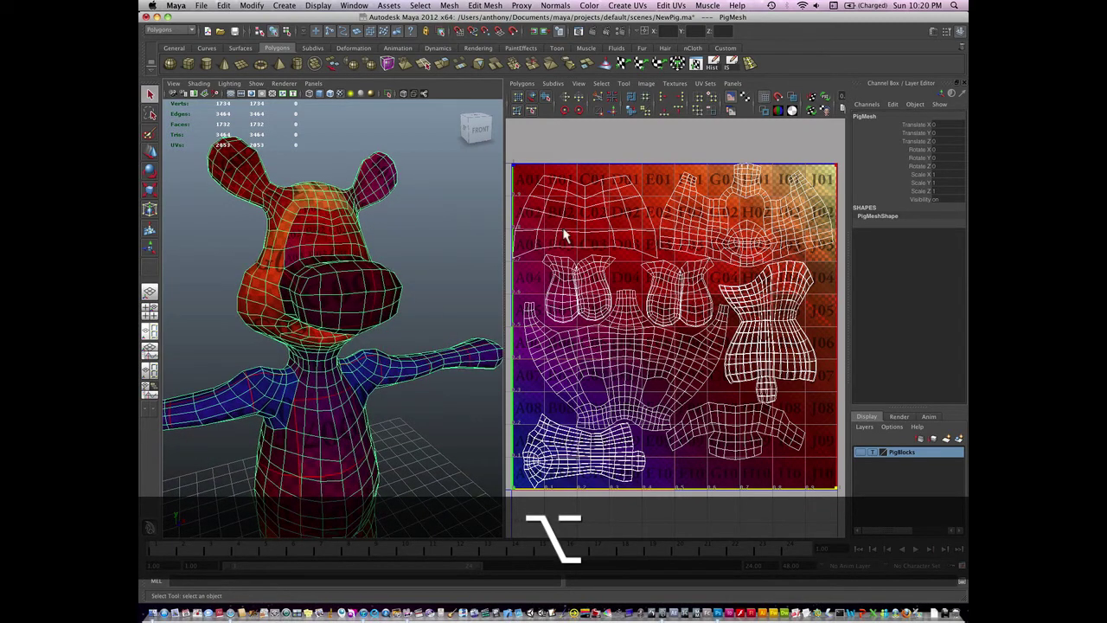
{"action": "left_click_drag", "start_coordinate": [390, 407], "coordinate": [409, 363], "text": "alt"}
{"action": "right_click_drag", "start_coordinate": [409, 364], "coordinate": [358, 375], "text": "alt"}
{"action": "left_click_drag", "start_coordinate": [358, 375], "coordinate": [407, 365], "text": "alt"}
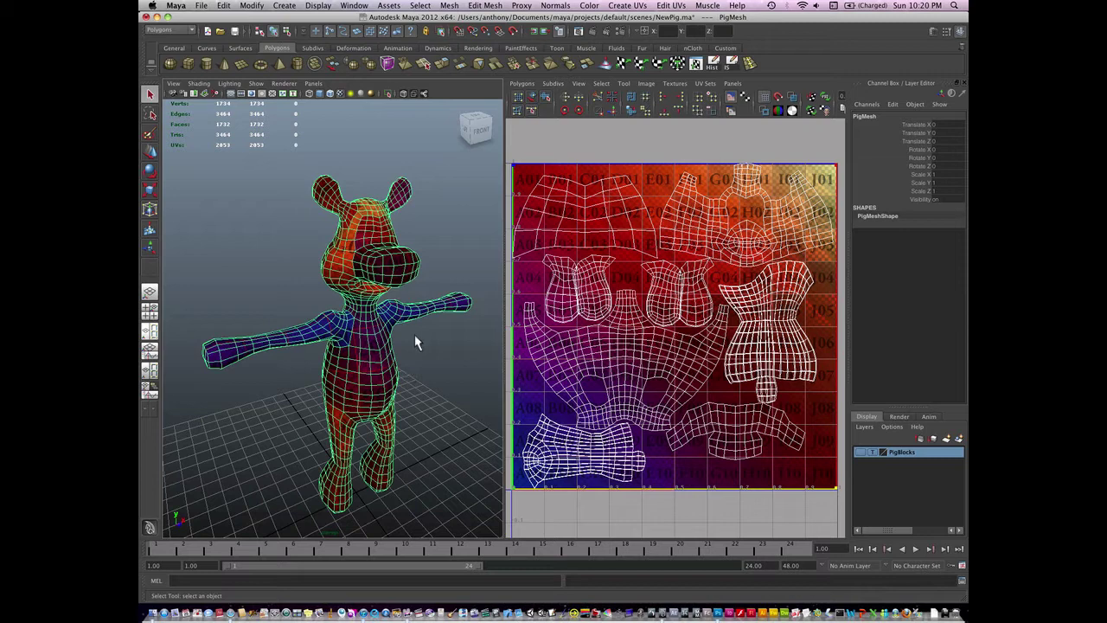
- Switch to the Hypershade/Outliner/Persp layout and select the lambert1 material
{"action": "right_click", "coordinate": [152, 372]}
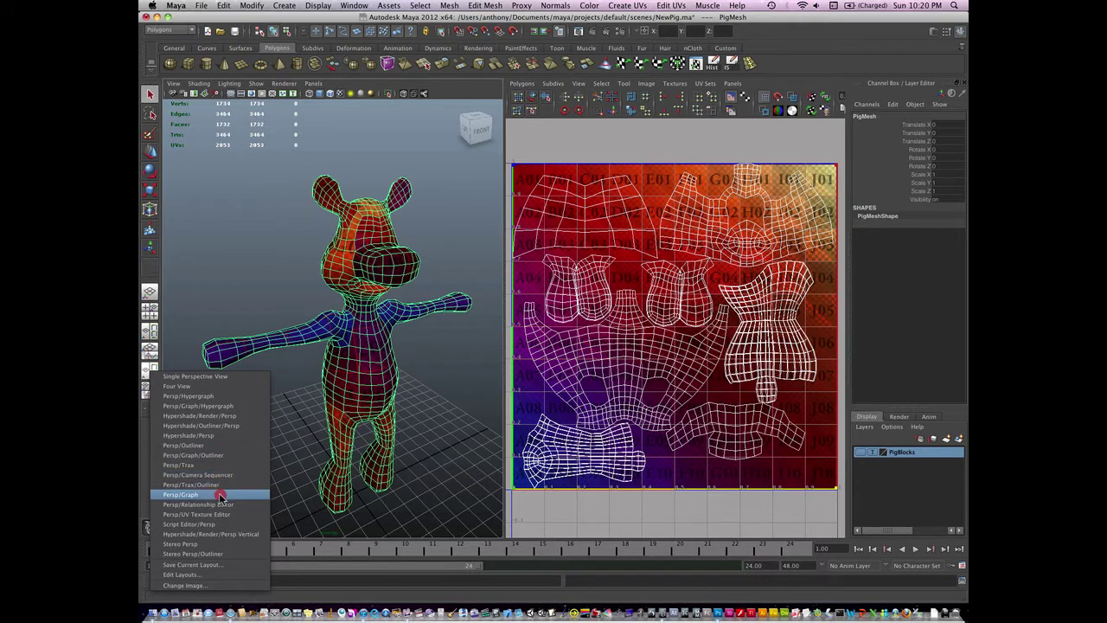
{"action": "left_click", "coordinate": [228, 426]}
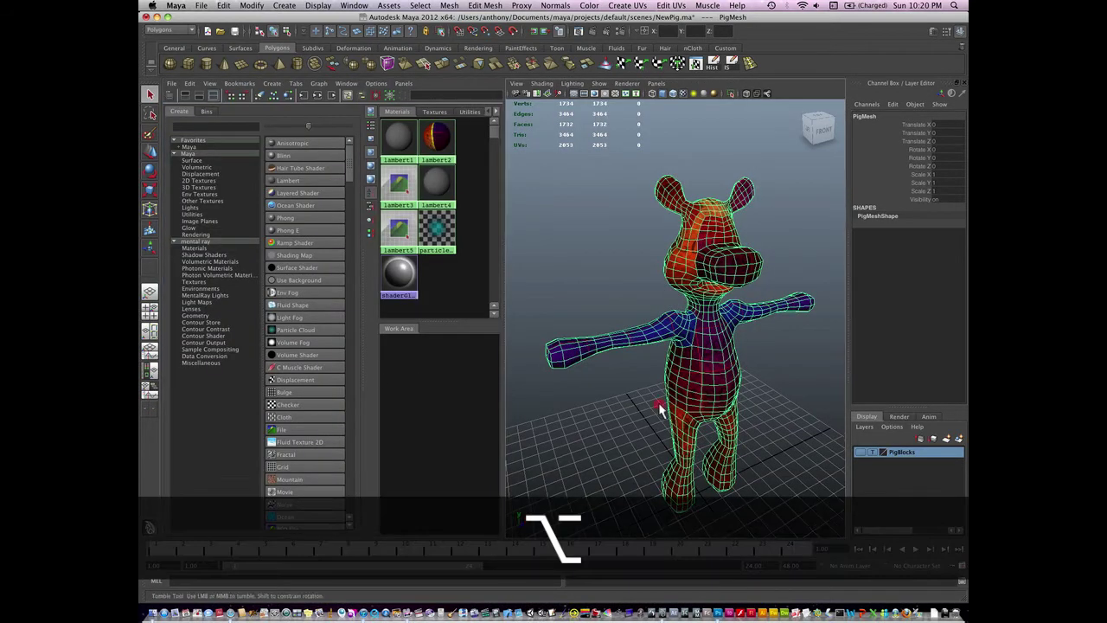
{"action": "left_click_drag", "start_coordinate": [662, 406], "coordinate": [687, 383], "text": "alt"}
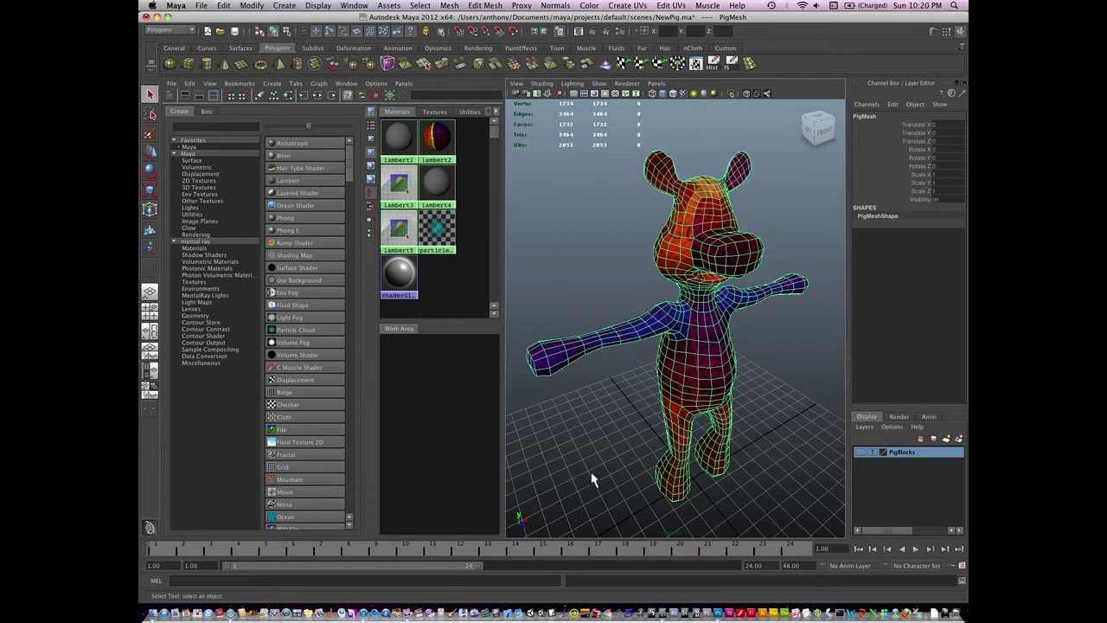
{"action": "left_click", "coordinate": [398, 141]}
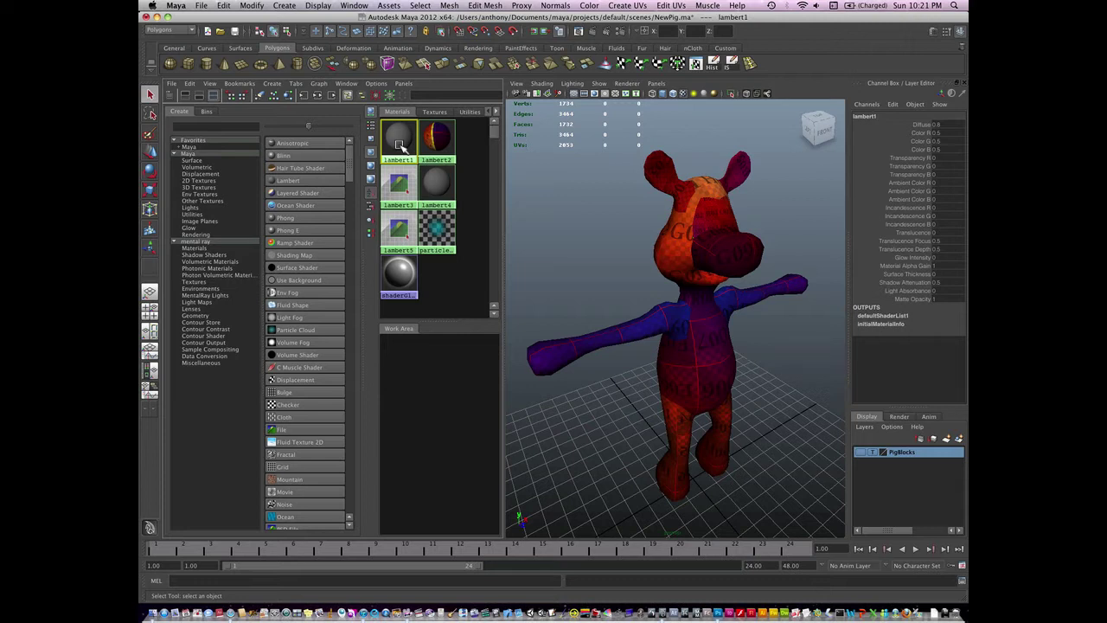
- Rename the lambert2 material to Pig_UV_Grid in the Channel Box
{"action": "left_click", "coordinate": [437, 138]}
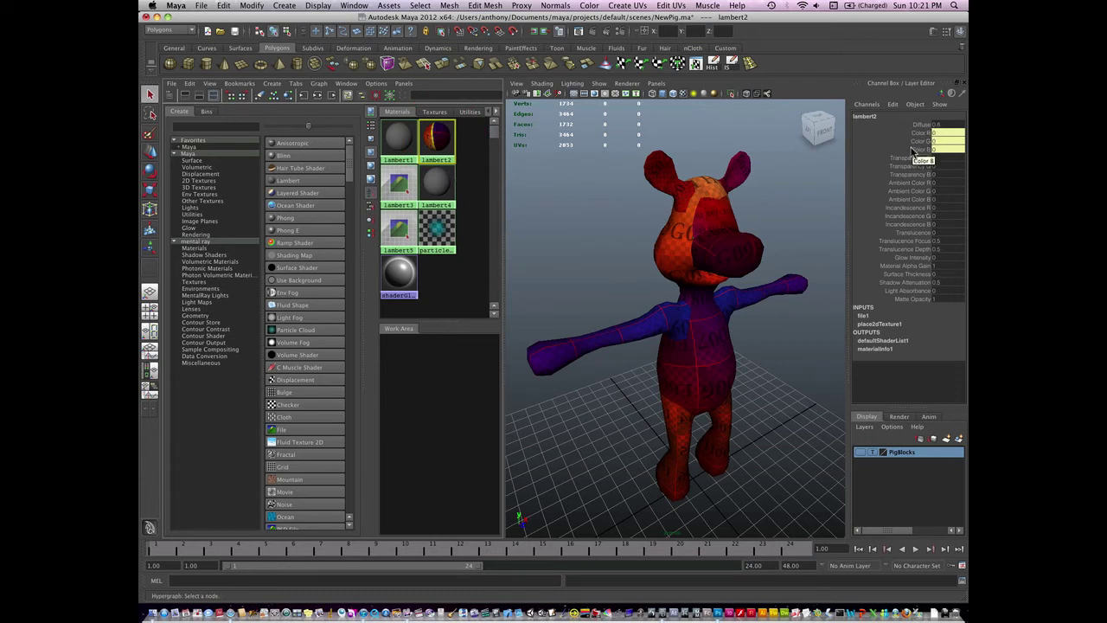
{"action": "left_click", "coordinate": [870, 120]}
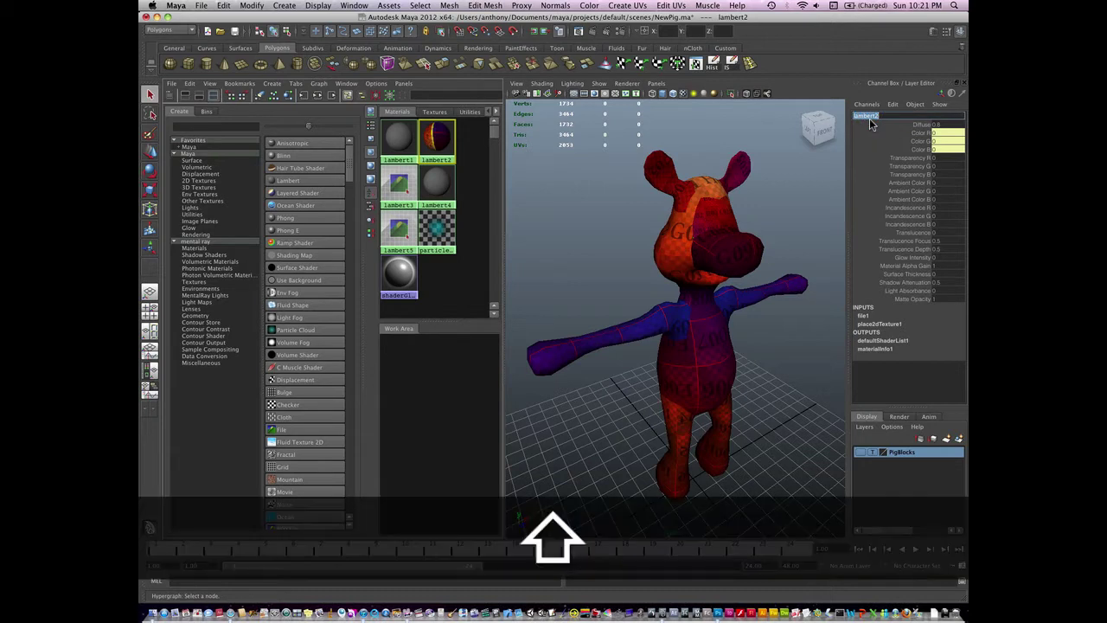
{"action": "type", "text": "Pig_UV"}
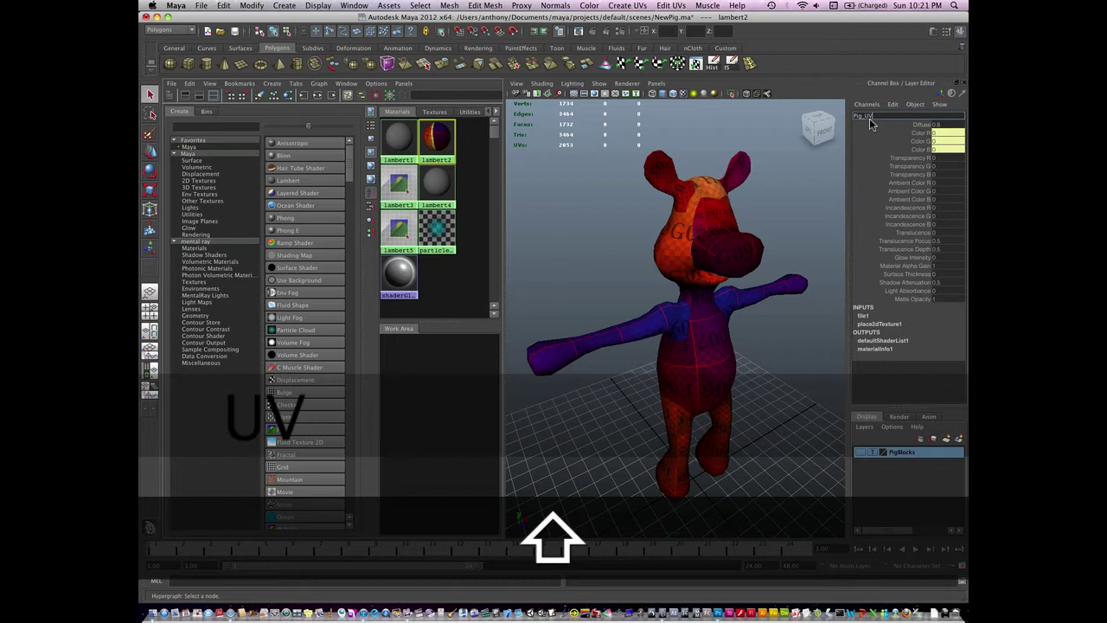
{"action": "type", "text": "_G"}
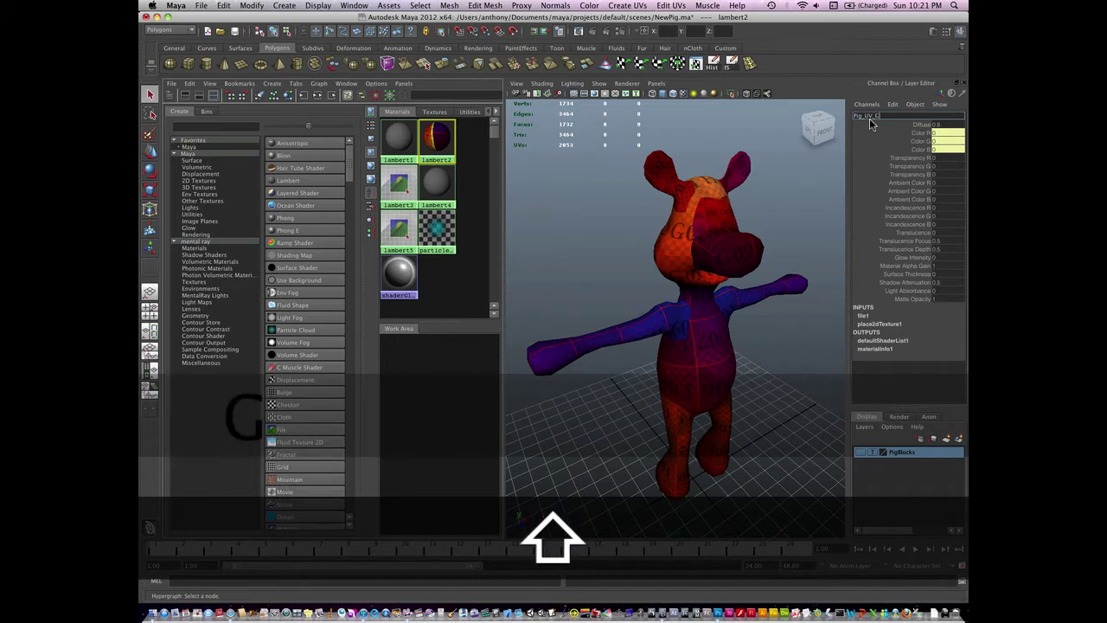
{"action": "type", "text": "rid"}
{"action": "key", "text": "Return"}
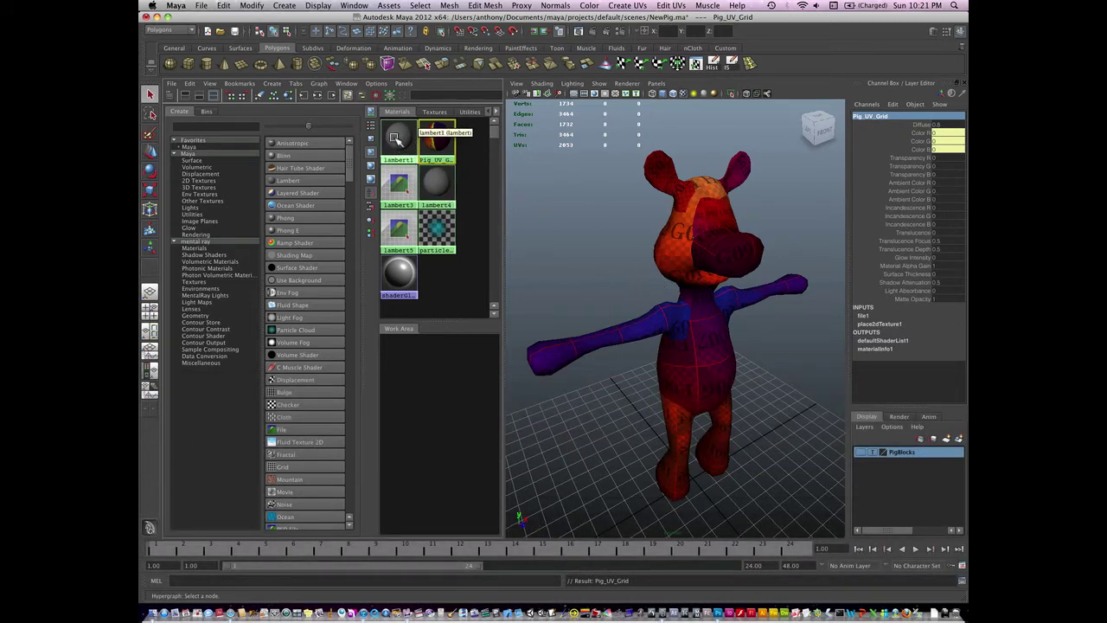
- Apply lambert1, then Pig_UV_Grid to the pig, and check wireframe, shaded and textured displays
{"action": "middle_click_drag", "start_coordinate": [398, 149], "coordinate": [690, 329]}
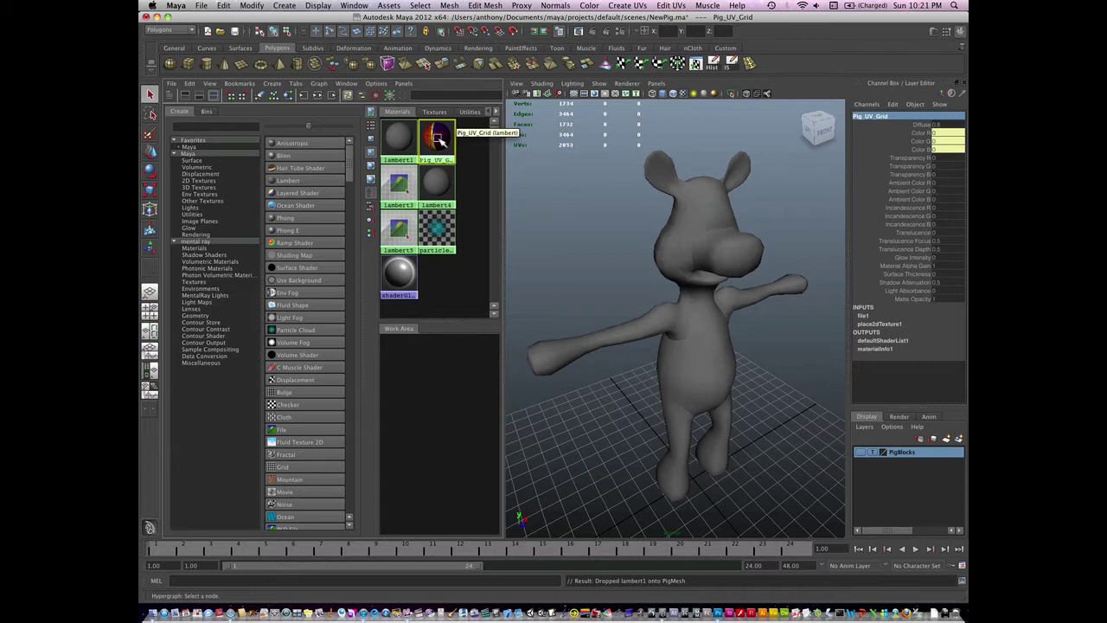
{"action": "middle_click_drag", "start_coordinate": [436, 138], "coordinate": [688, 324]}
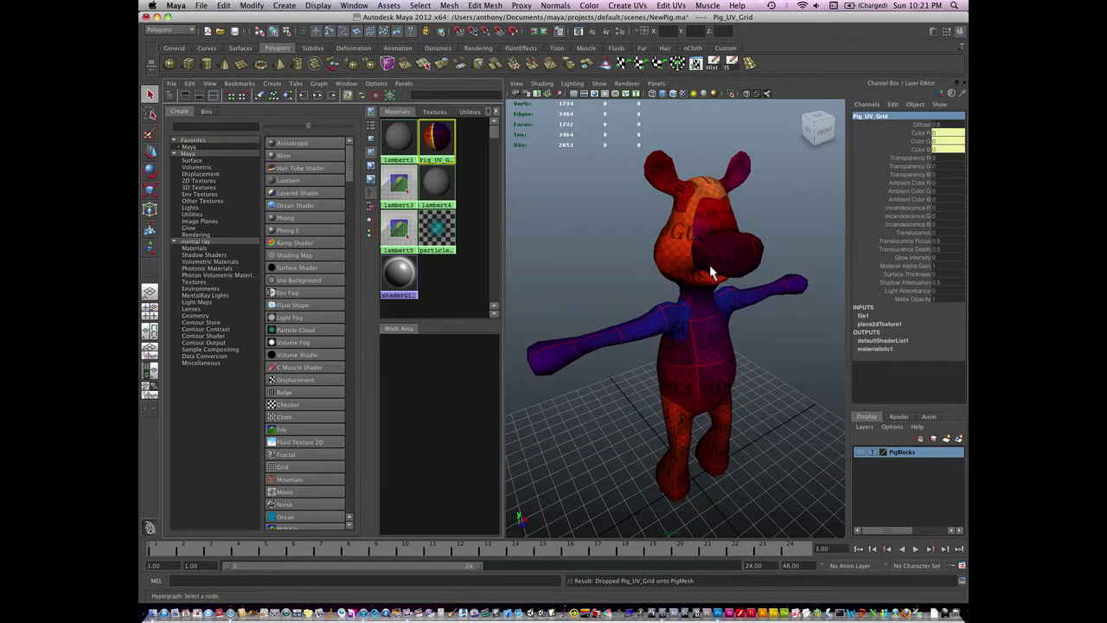
{"action": "key", "text": "4"}
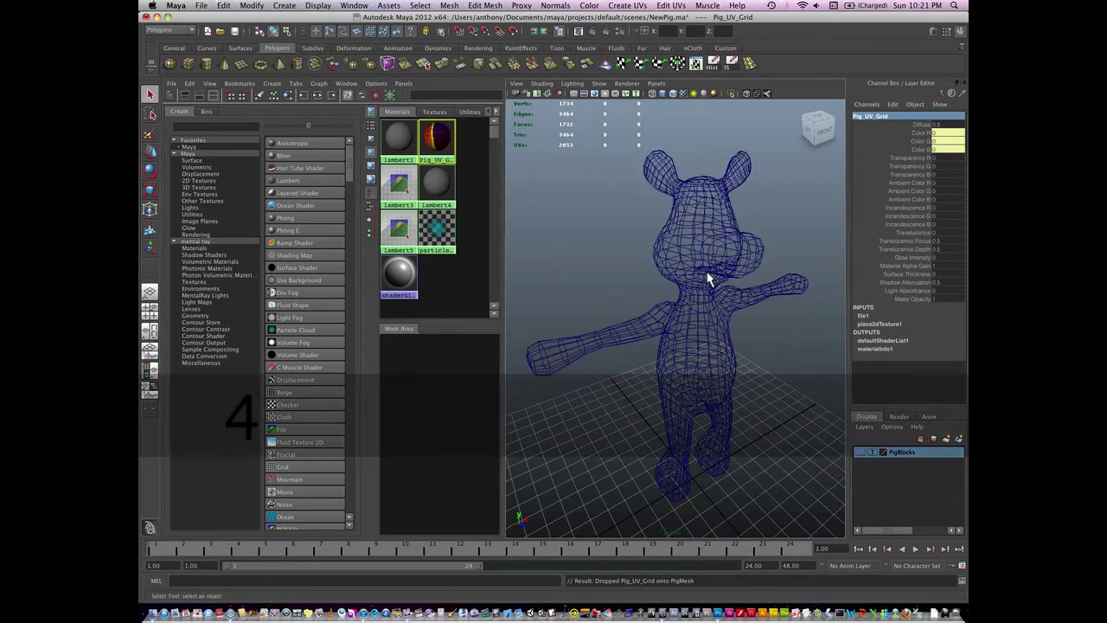
{"action": "key", "text": "5"}
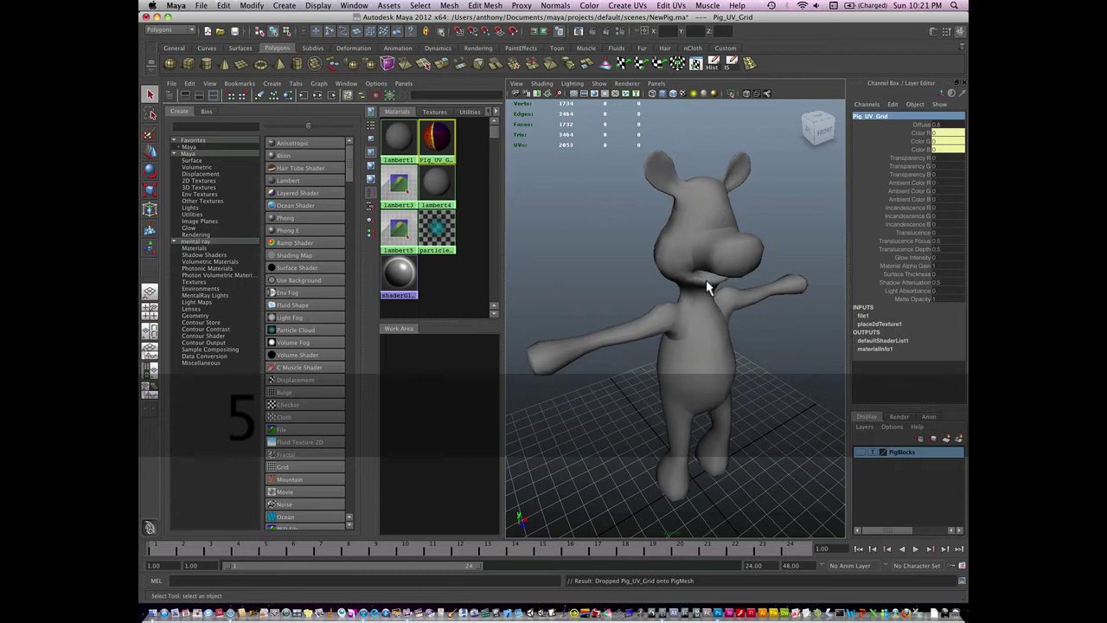
{"action": "key", "text": "6"}
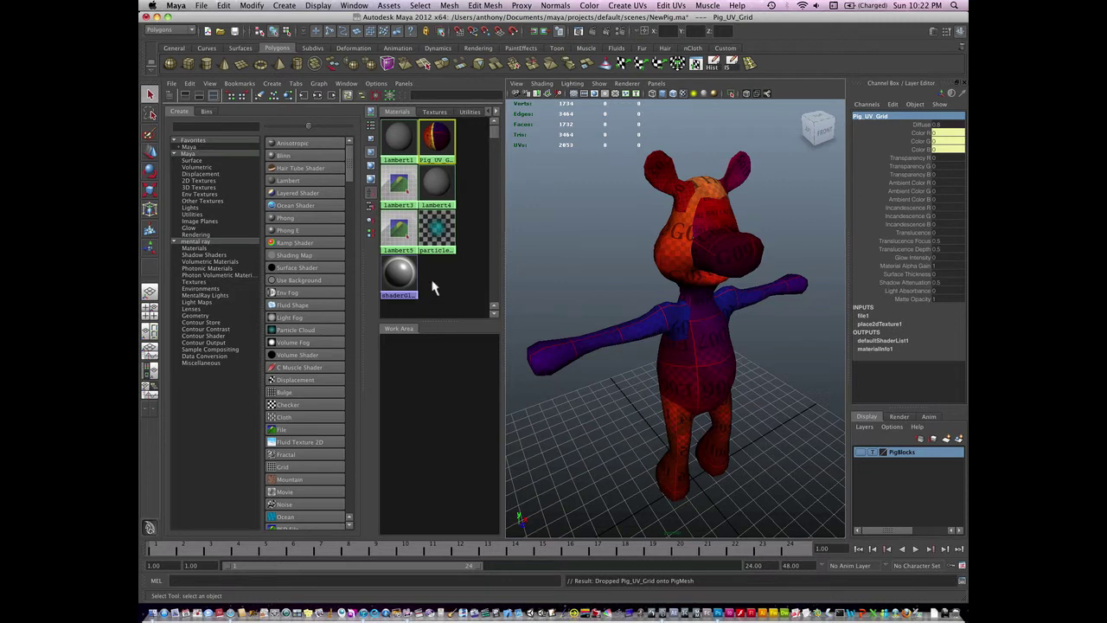
- Rename lambert3 to Pig_Color_Mat and drop it onto the pig mesh
{"action": "left_click", "coordinate": [398, 183]}
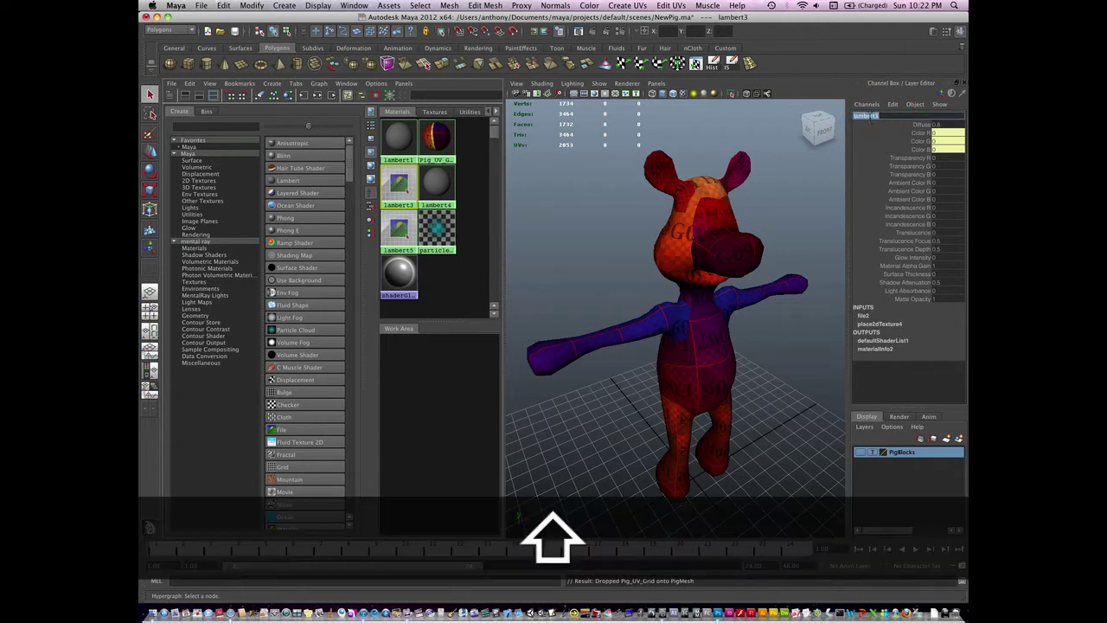
{"action": "type", "text": "Pig"}
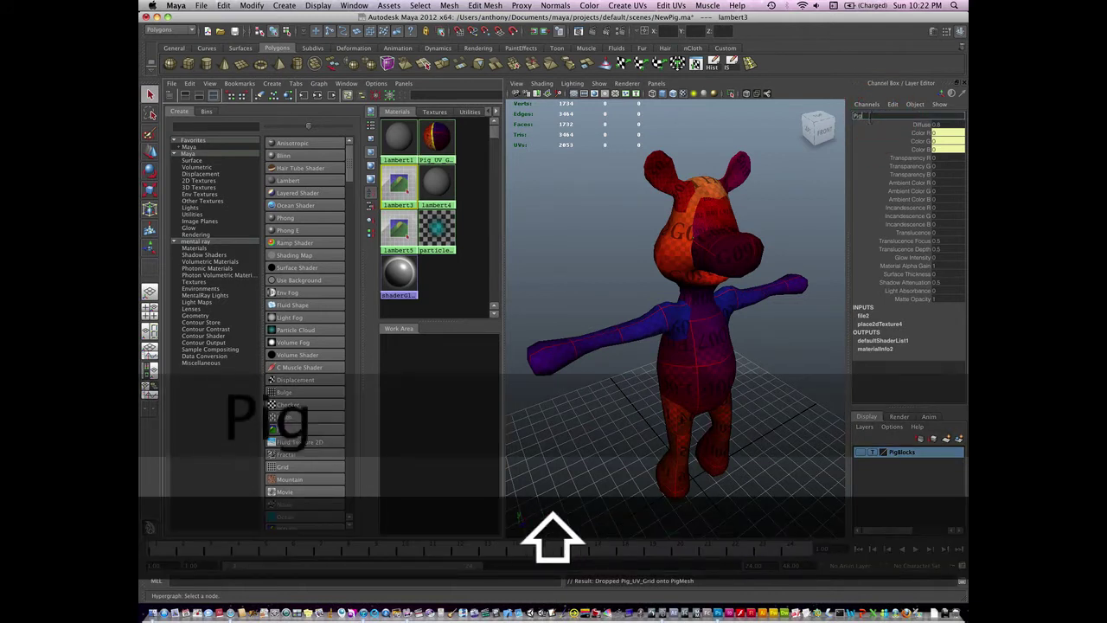
{"action": "type", "text": "_Color"}
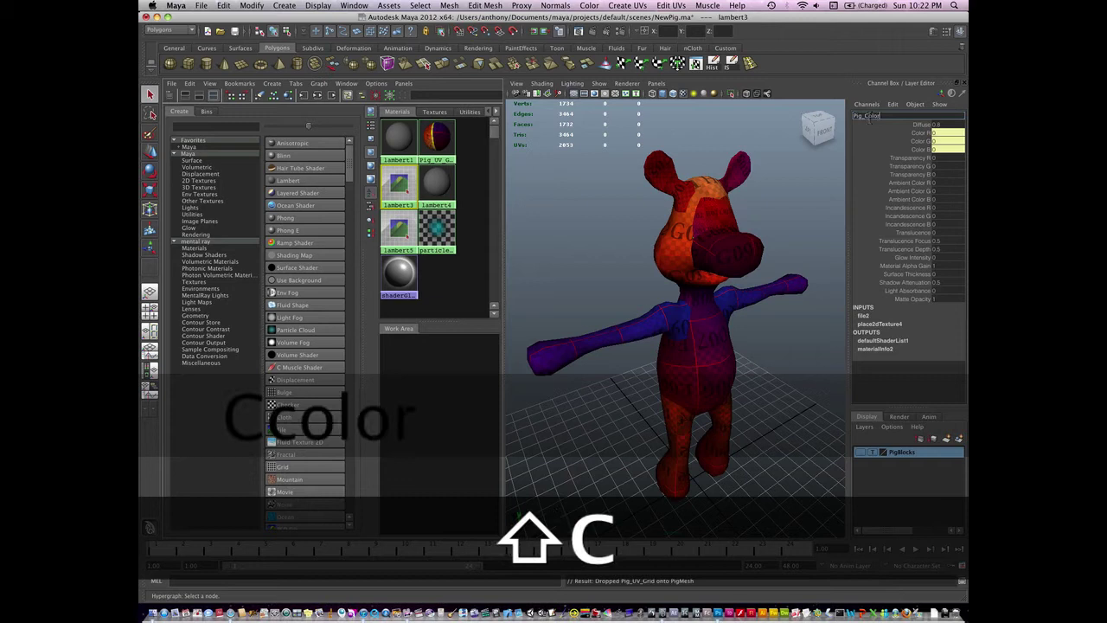
{"action": "type", "text": "_"}
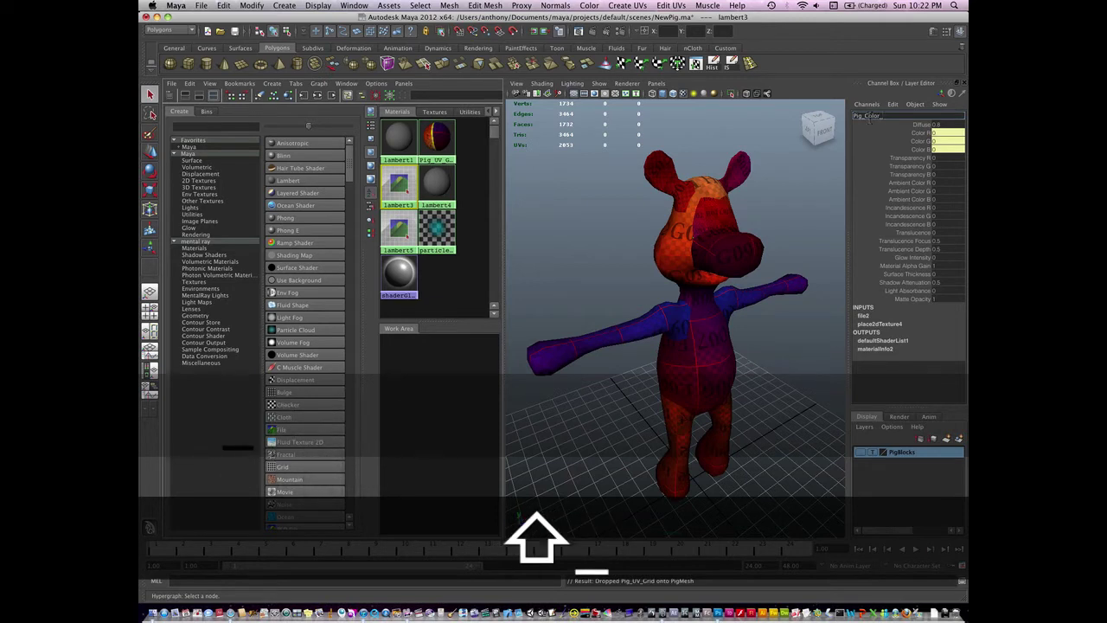
{"action": "type", "text": "Mat"}
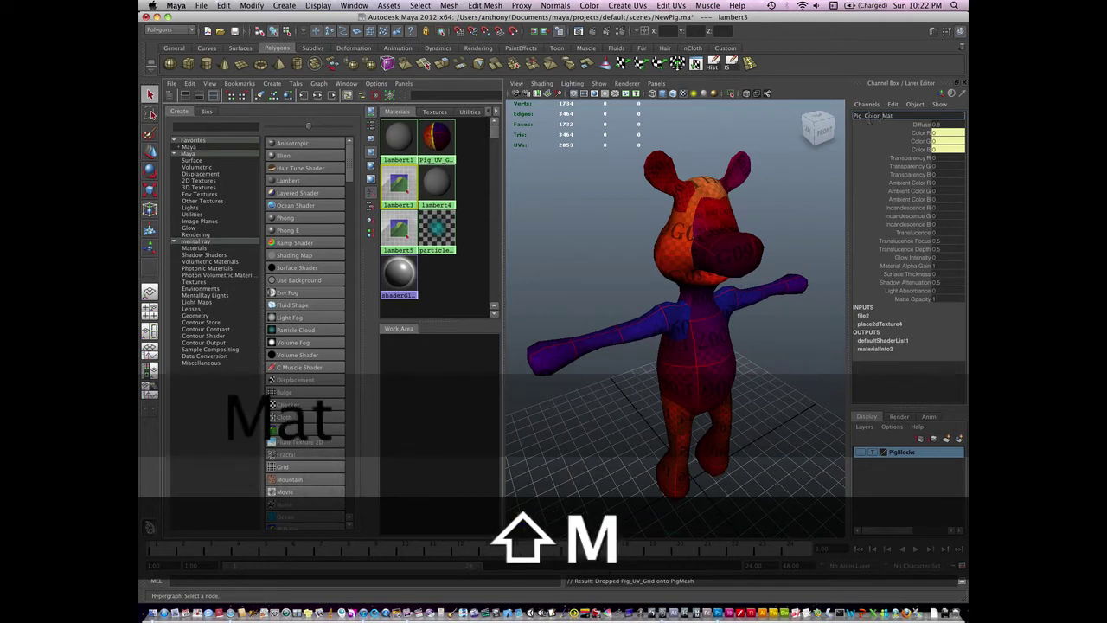
{"action": "key", "text": "Return"}
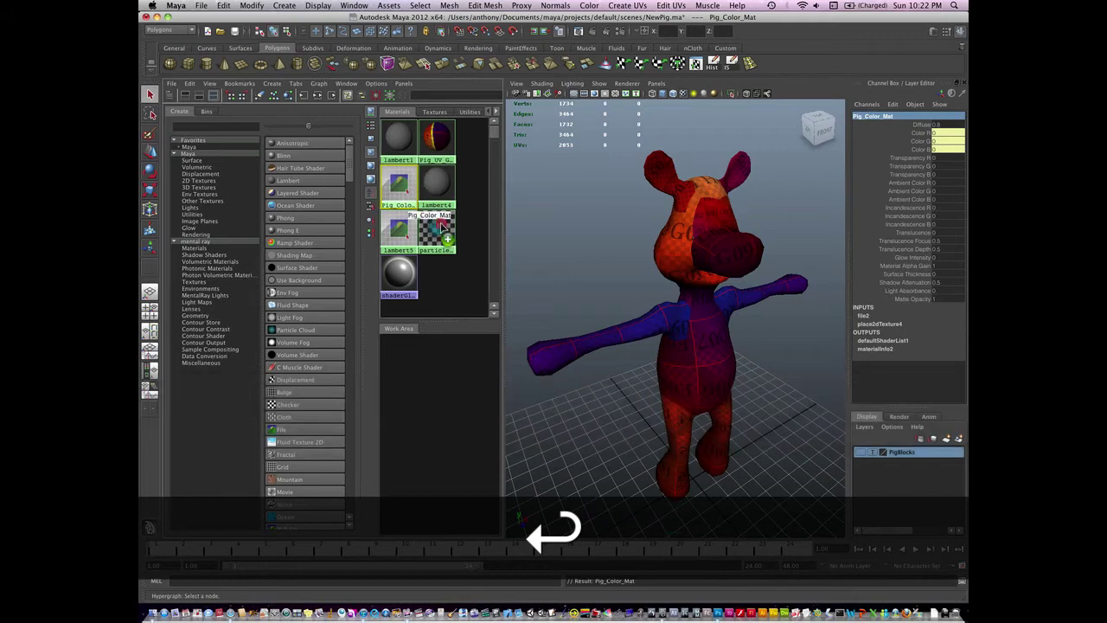
{"action": "middle_click_drag", "start_coordinate": [442, 227], "coordinate": [701, 333]}
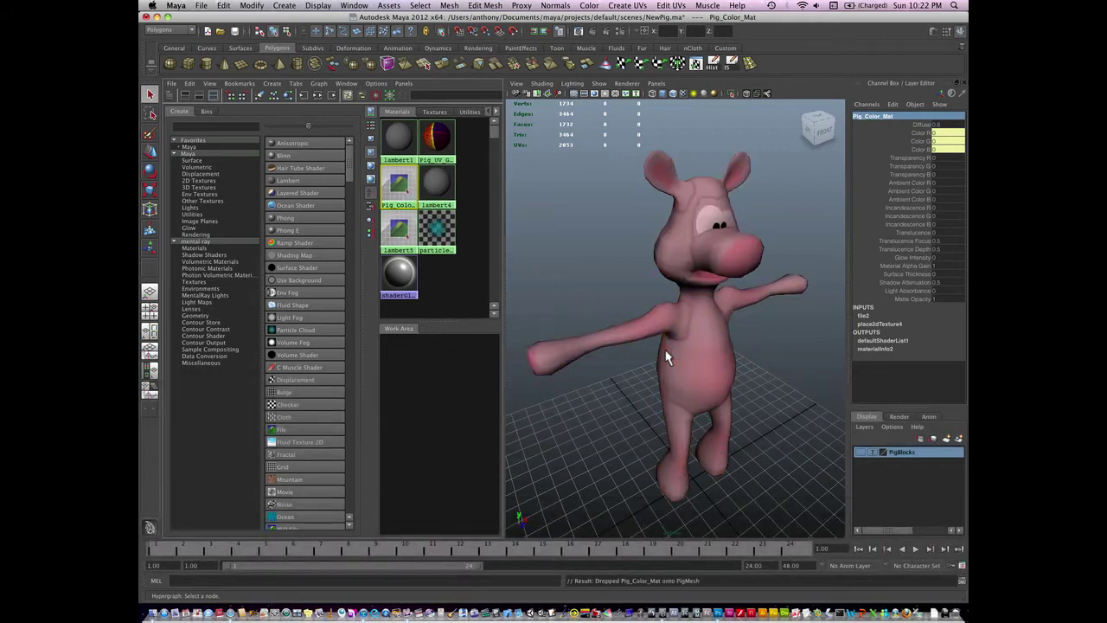
{"action": "mouse_move", "coordinate": [712, 375]}
{"action": "left_mouse_down", "text": "alt"}
{"action": "mouse_move", "coordinate": [615, 365]}
{"action": "mouse_move", "coordinate": [620, 383]}
{"action": "mouse_move", "coordinate": [701, 372]}
{"action": "mouse_move", "coordinate": [712, 383]}
{"action": "left_mouse_up", "text": "alt"}
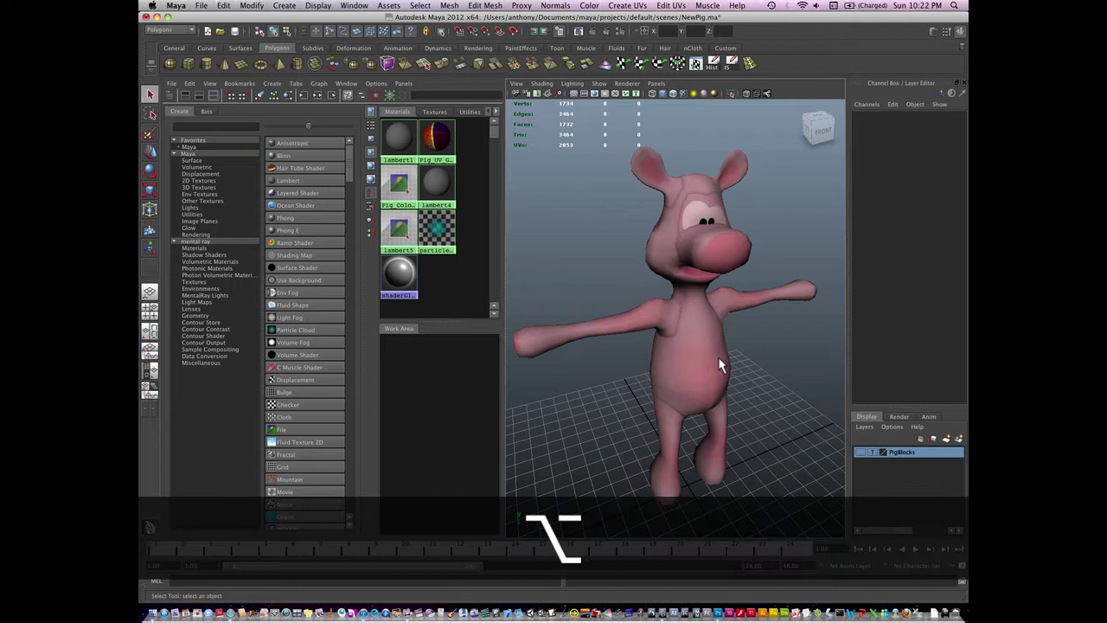
{"action": "left_click_drag", "start_coordinate": [718, 363], "coordinate": [602, 458], "text": "alt"}
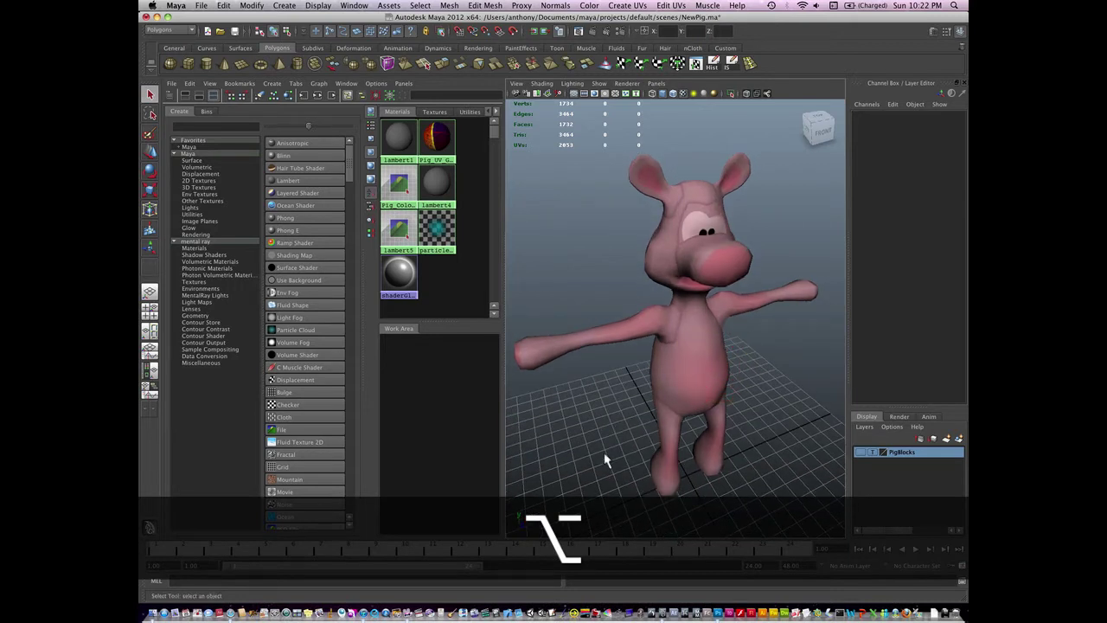
{"action": "left_click_drag", "start_coordinate": [605, 460], "coordinate": [731, 265], "text": "alt"}
- Assign a new lambert material to the selected pig mesh
{"action": "left_click", "coordinate": [729, 266]}
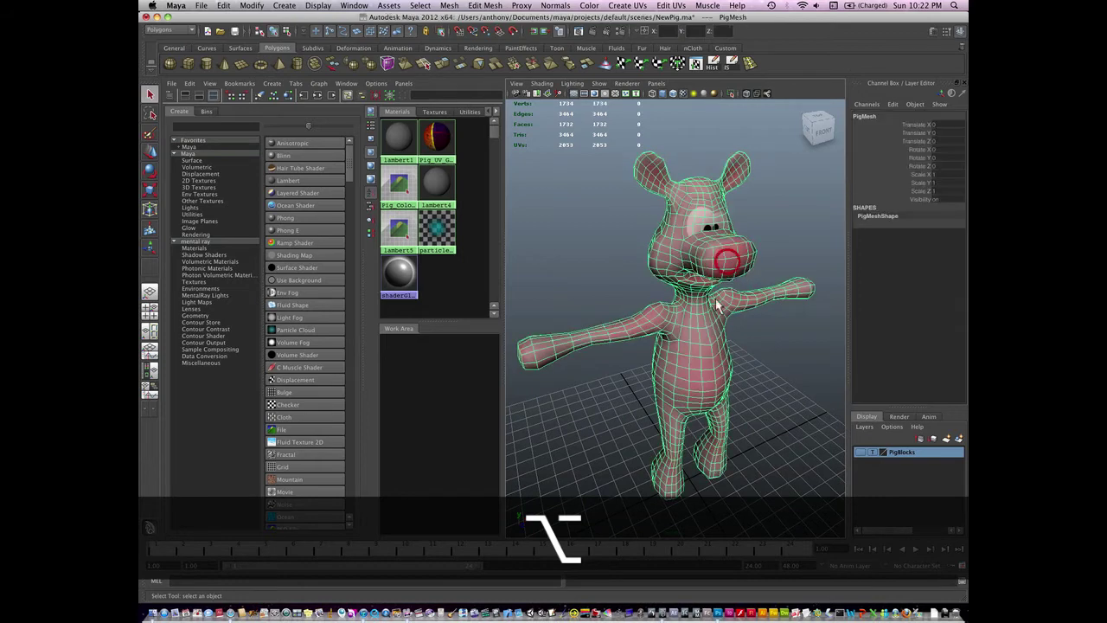
{"action": "middle_click_drag", "start_coordinate": [659, 354], "coordinate": [636, 367], "text": "alt"}
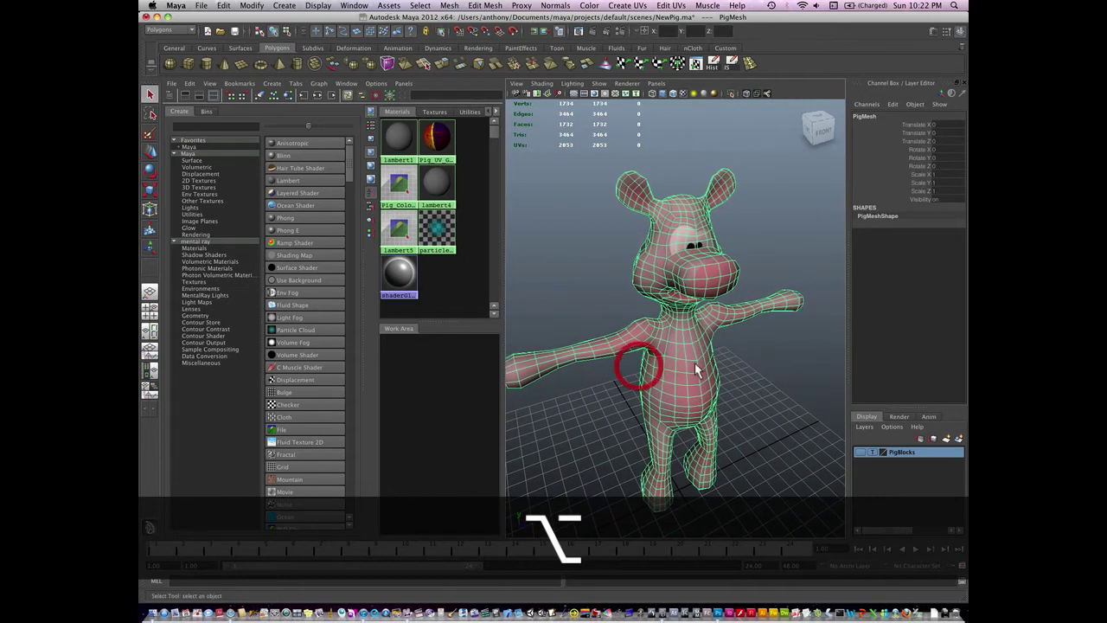
{"action": "left_click_drag", "start_coordinate": [694, 362], "coordinate": [749, 328], "text": "alt"}
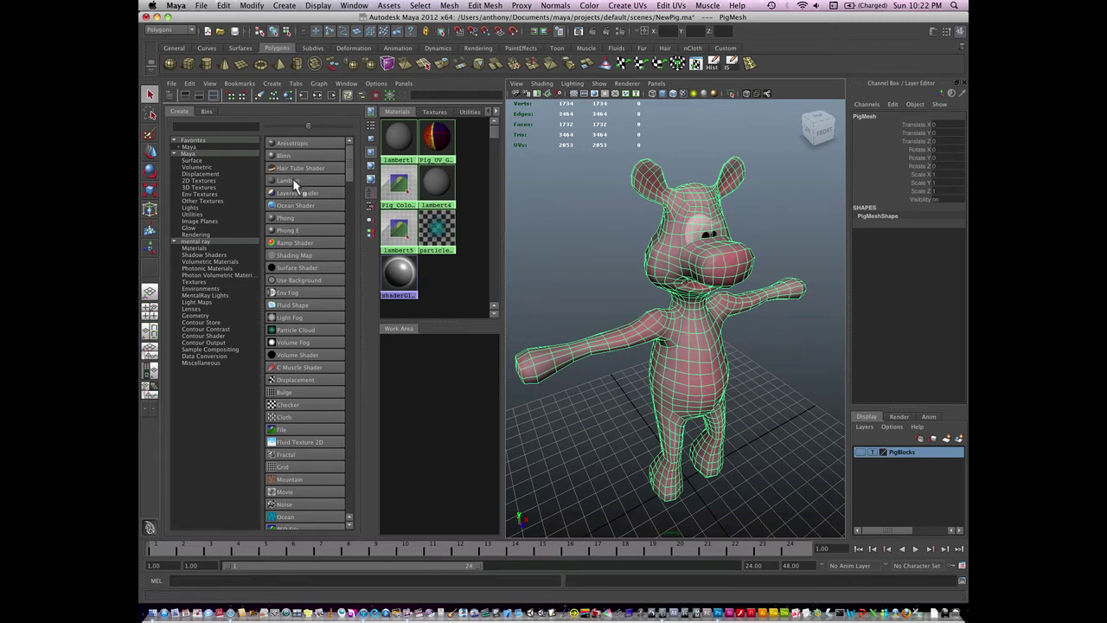
{"action": "left_click_drag", "start_coordinate": [292, 179], "coordinate": [687, 343]}
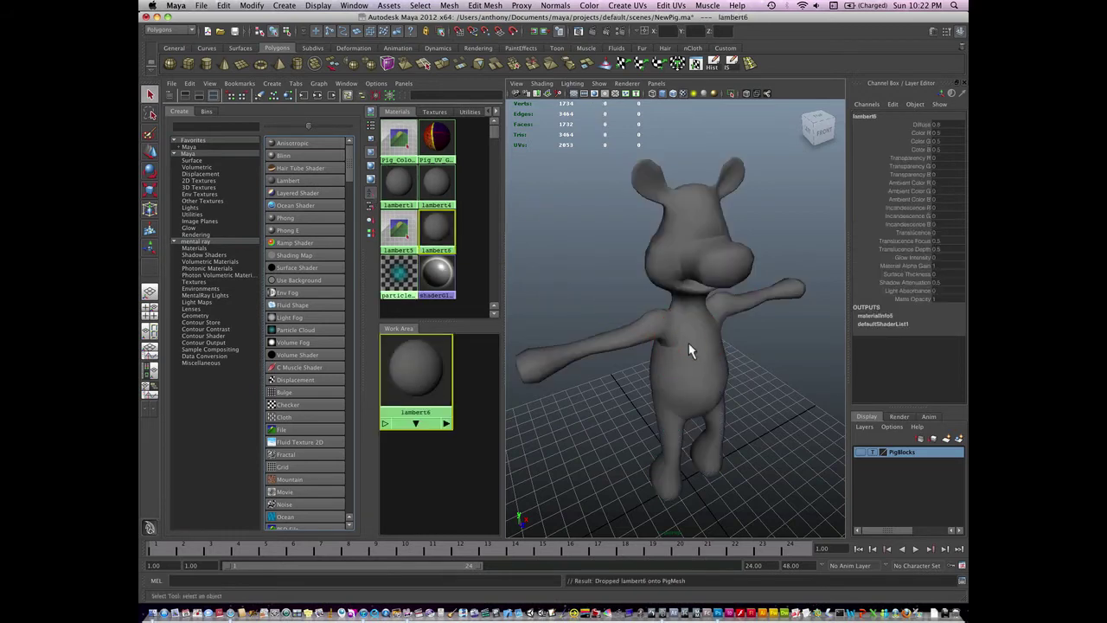
{"action": "middle_click_drag", "start_coordinate": [435, 224], "coordinate": [421, 227]}
- Delete the lambert5 and lambert4 materials
{"action": "left_click", "coordinate": [403, 233]}
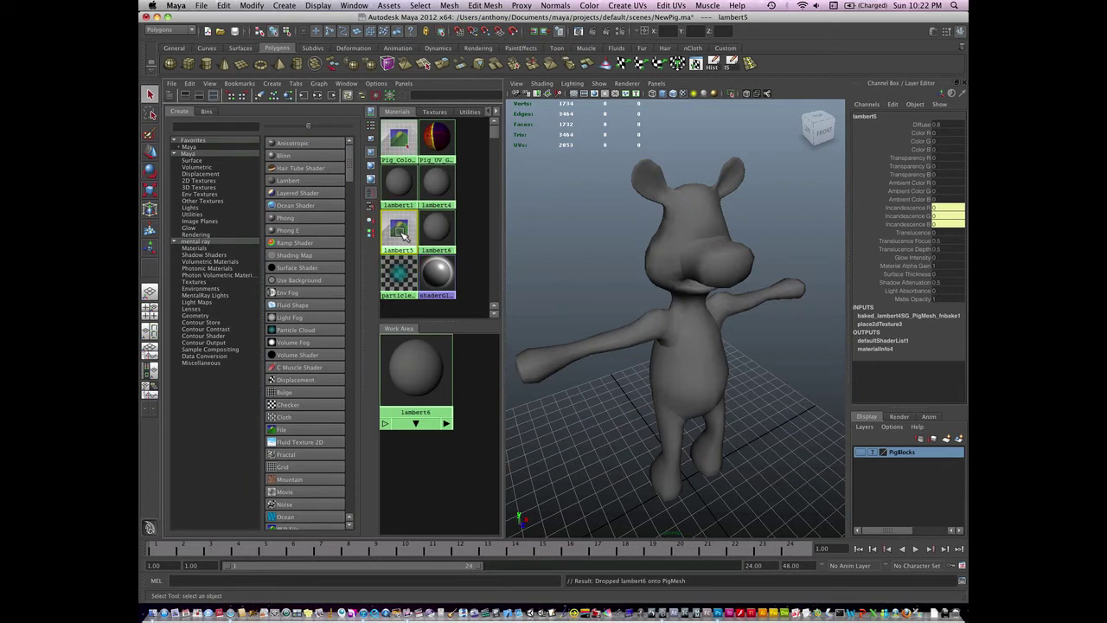
{"action": "key", "text": "Delete"}
{"action": "left_click", "coordinate": [432, 182]}
{"action": "key", "text": "Delete"}
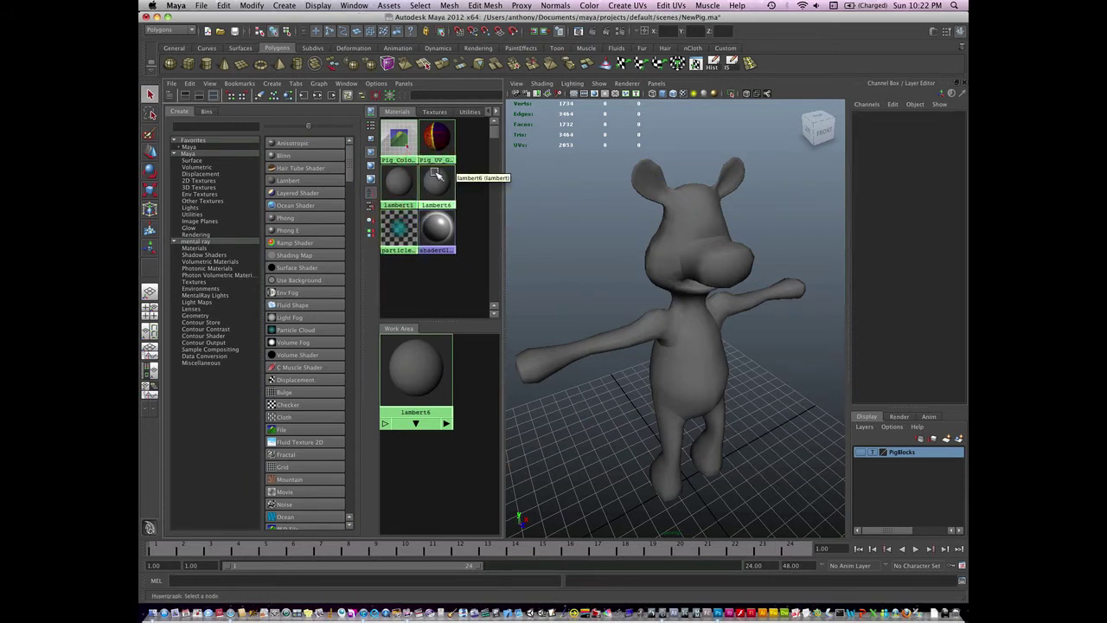
- Delete the file2 and baked lambert4 texture nodes from the Textures tab
{"action": "left_click", "coordinate": [434, 111]}
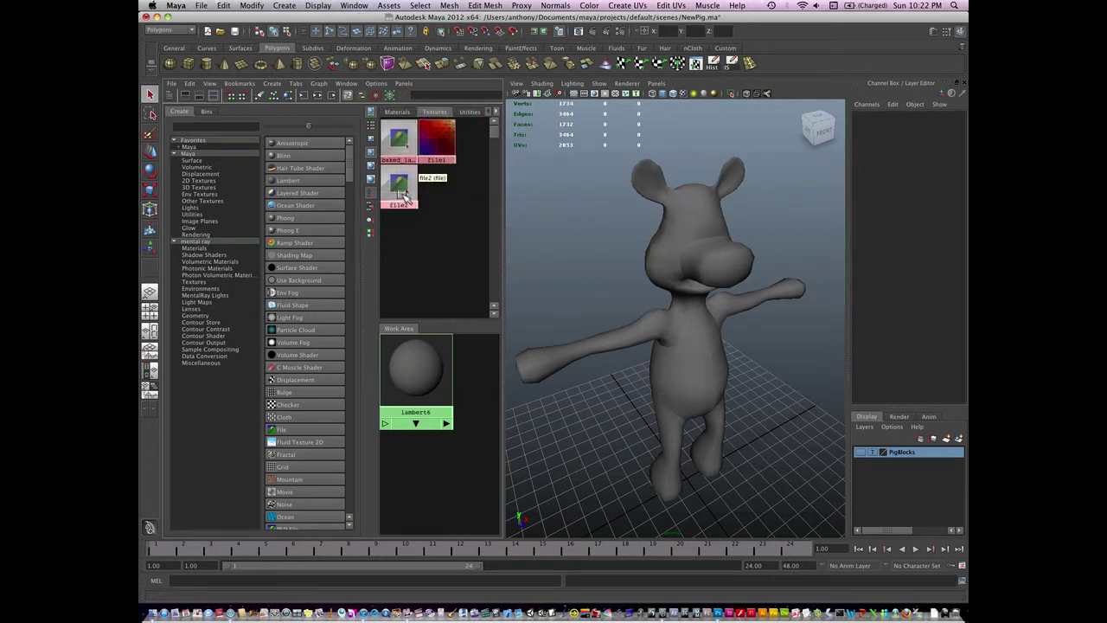
{"action": "left_click", "coordinate": [403, 192]}
{"action": "key", "text": "Delete"}
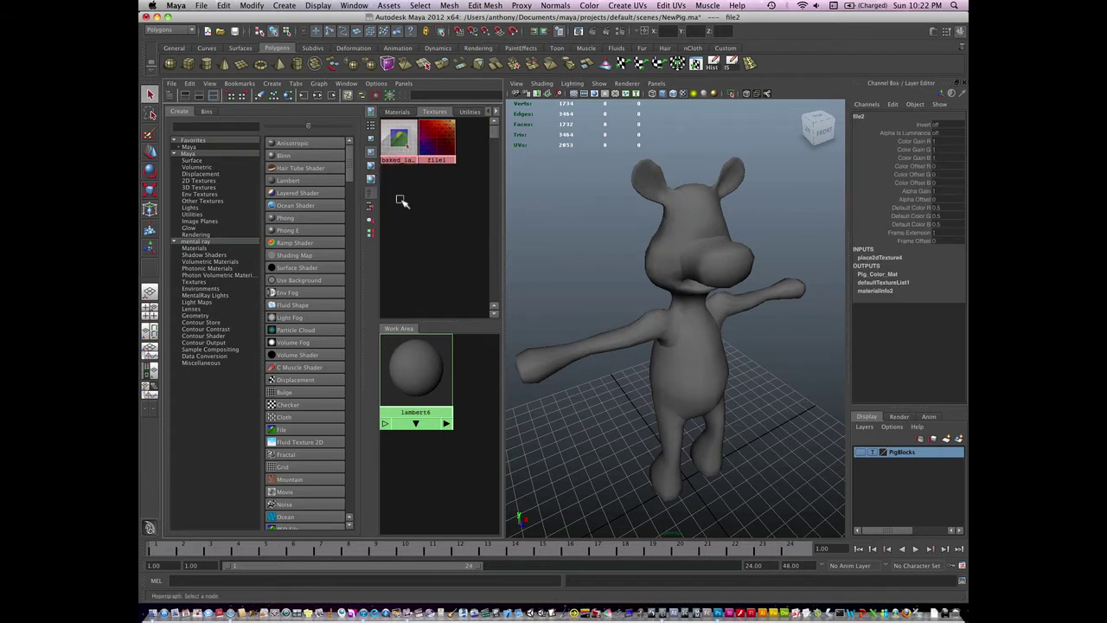
{"action": "left_click", "coordinate": [400, 141]}
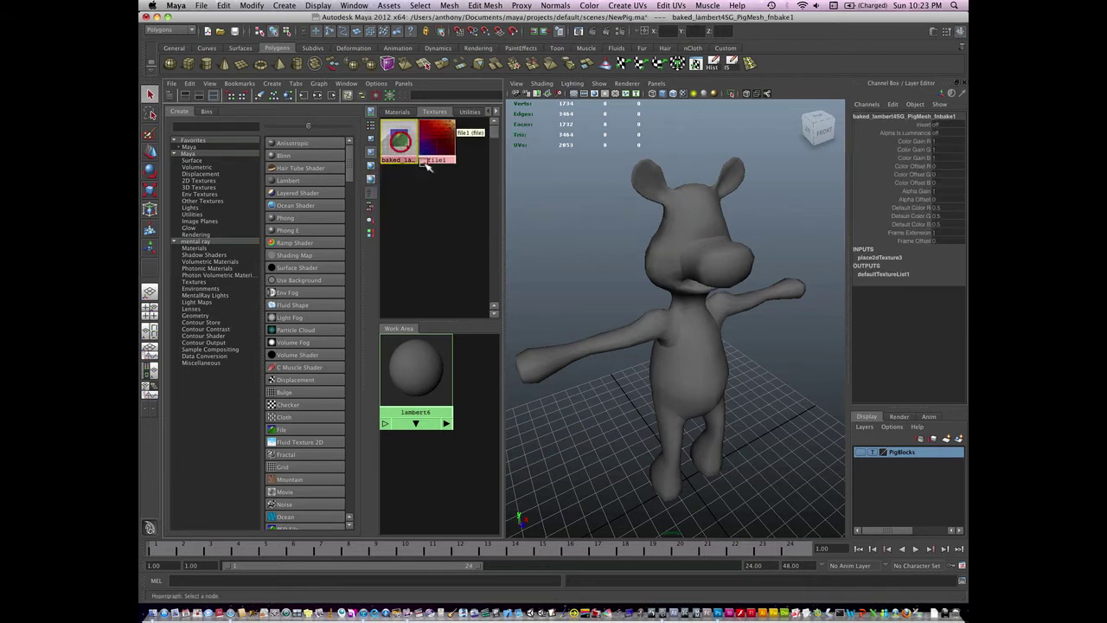
{"action": "key", "text": "Delete"}
{"action": "left_click", "coordinate": [418, 217]}
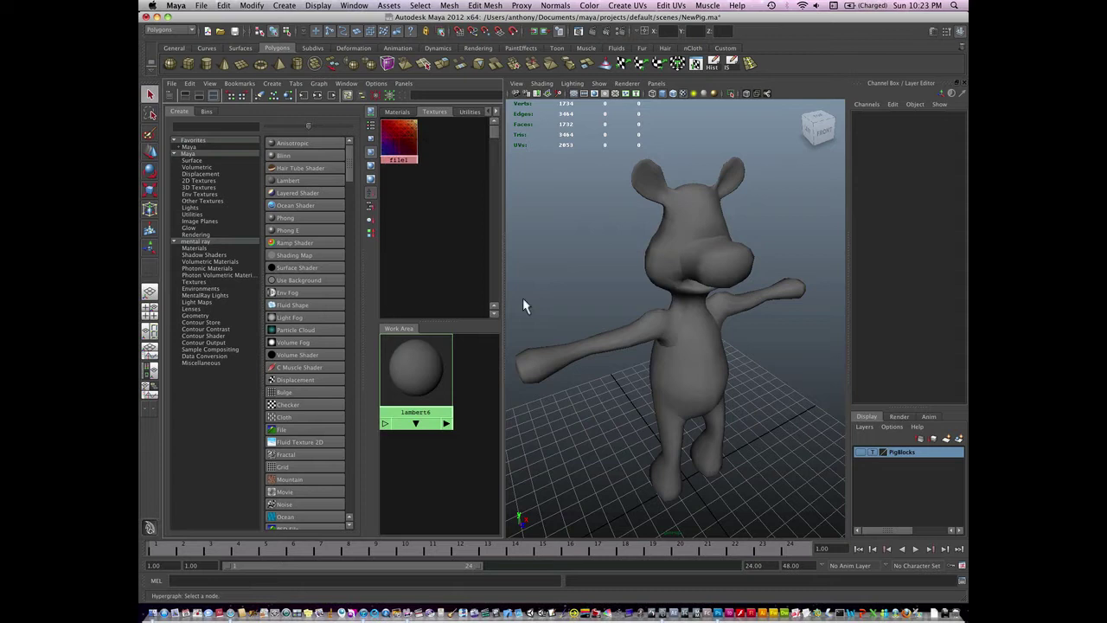
- Delete the lambert6 material from the Materials tab
{"action": "left_click", "coordinate": [403, 111]}
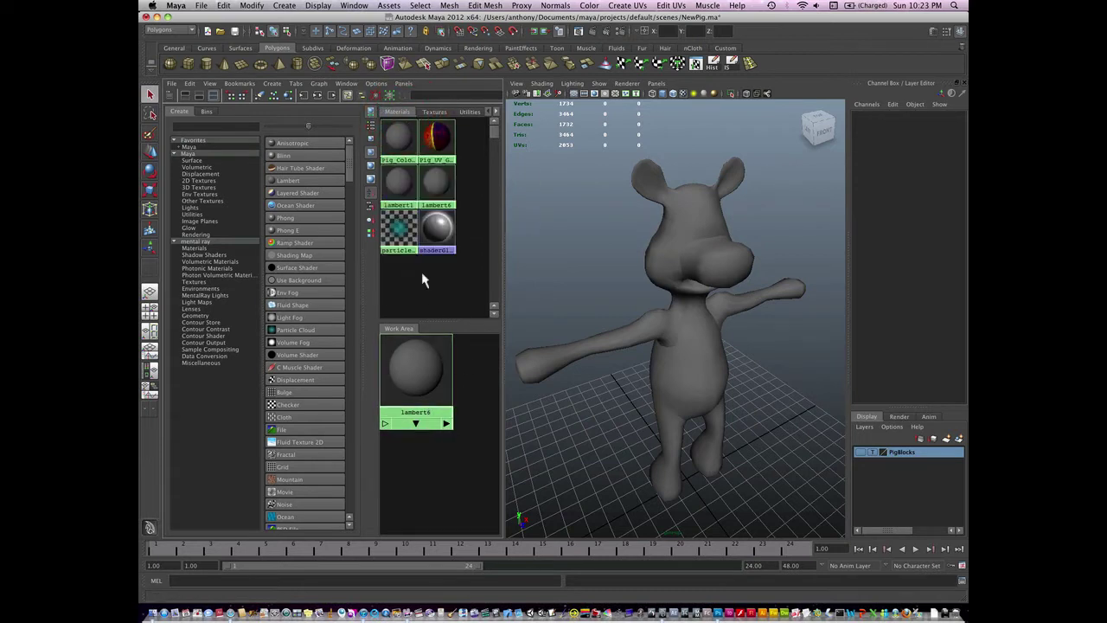
{"action": "left_click", "coordinate": [437, 183]}
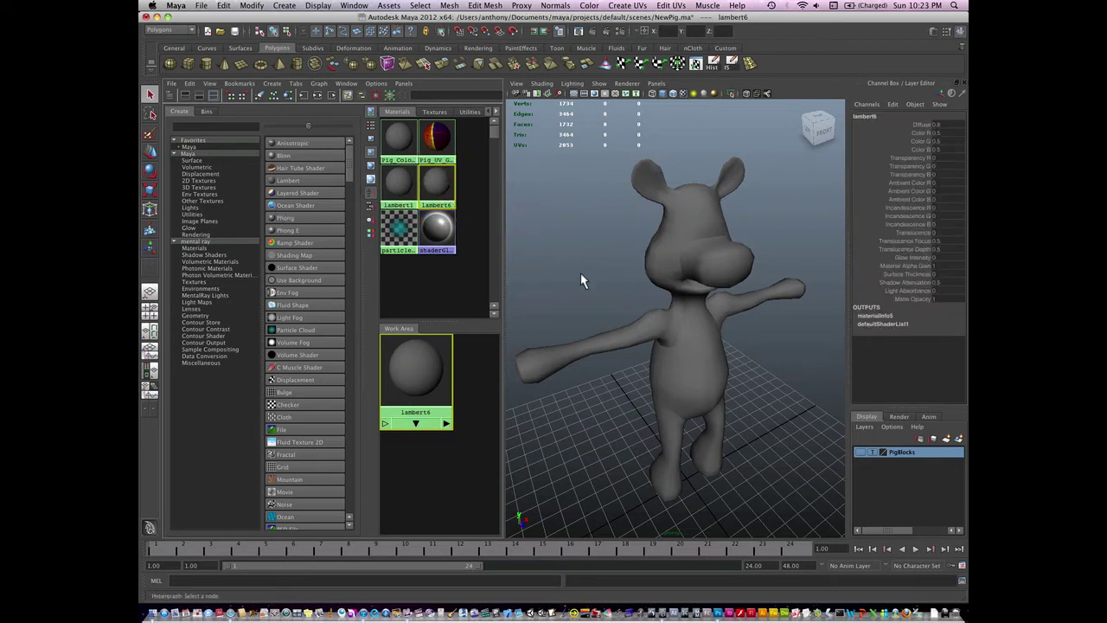
{"action": "key", "text": "Delete"}
- Reapply the Pig_Color_Mat material to the pig mesh
{"action": "left_click", "coordinate": [441, 294]}
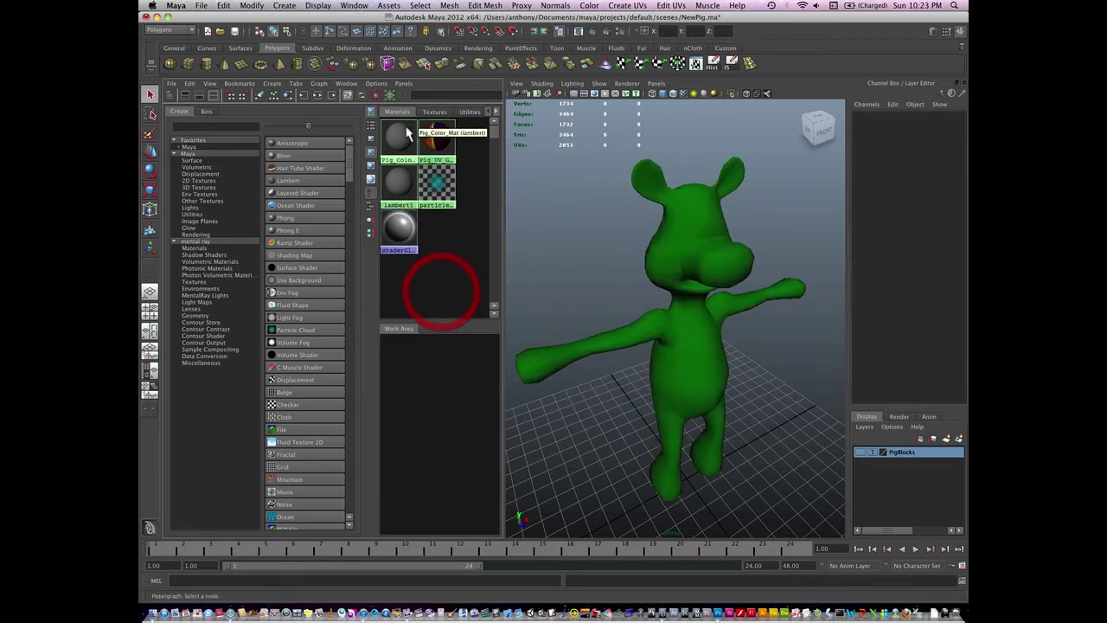
{"action": "left_click", "coordinate": [403, 137]}
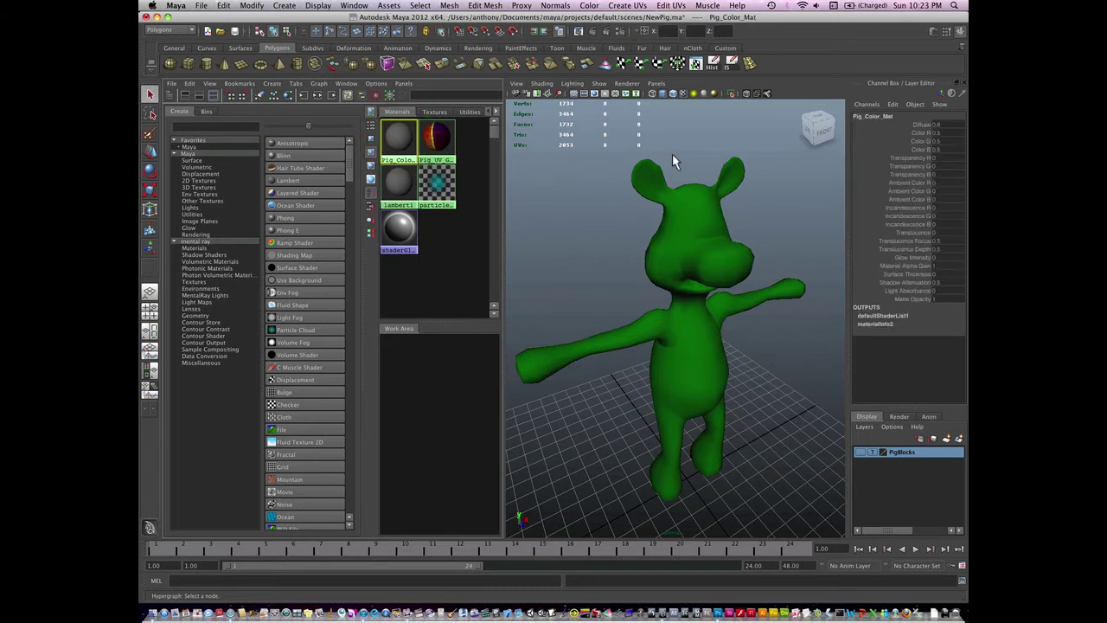
{"action": "middle_click_drag", "start_coordinate": [395, 134], "coordinate": [683, 287]}
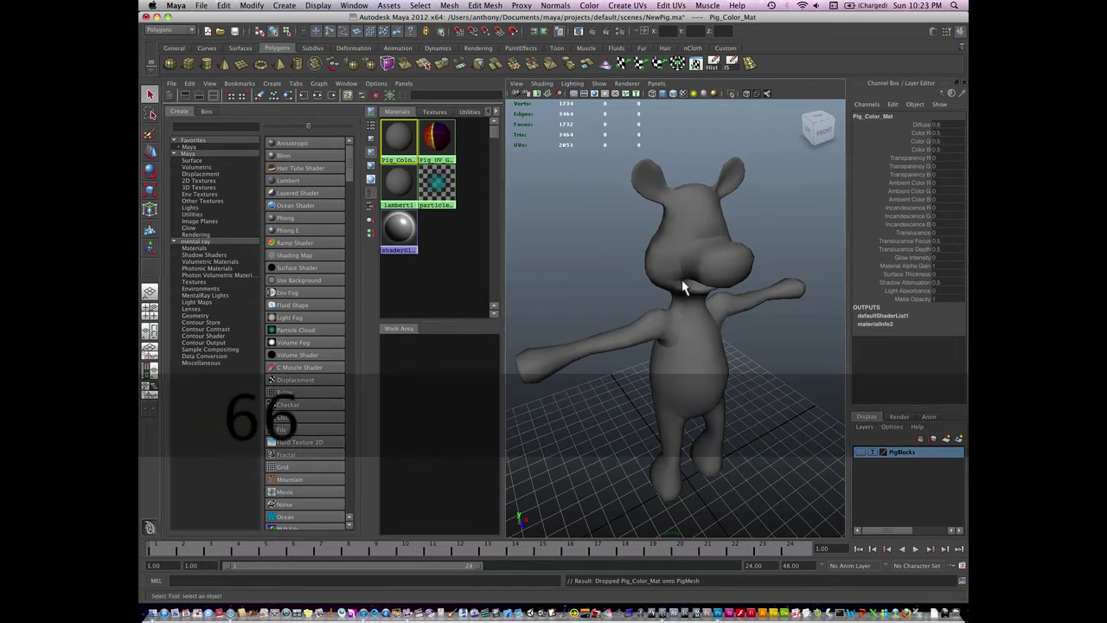
- Create a new 2D File texture node in the Hypershade Work Area
{"action": "left_click", "coordinate": [436, 114]}
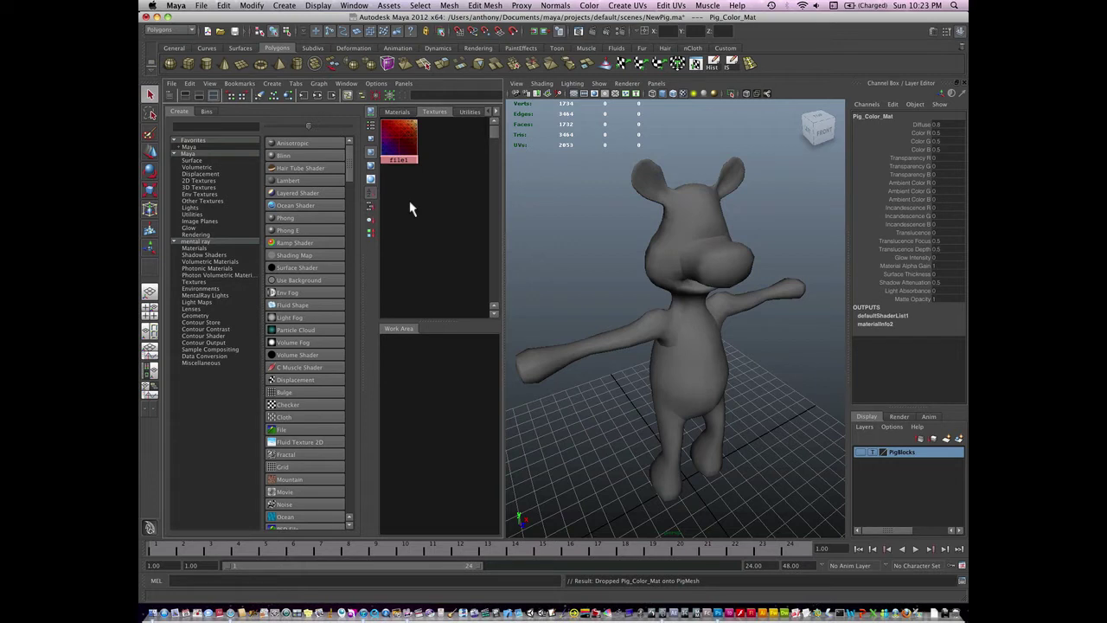
{"action": "left_click", "coordinate": [198, 179]}
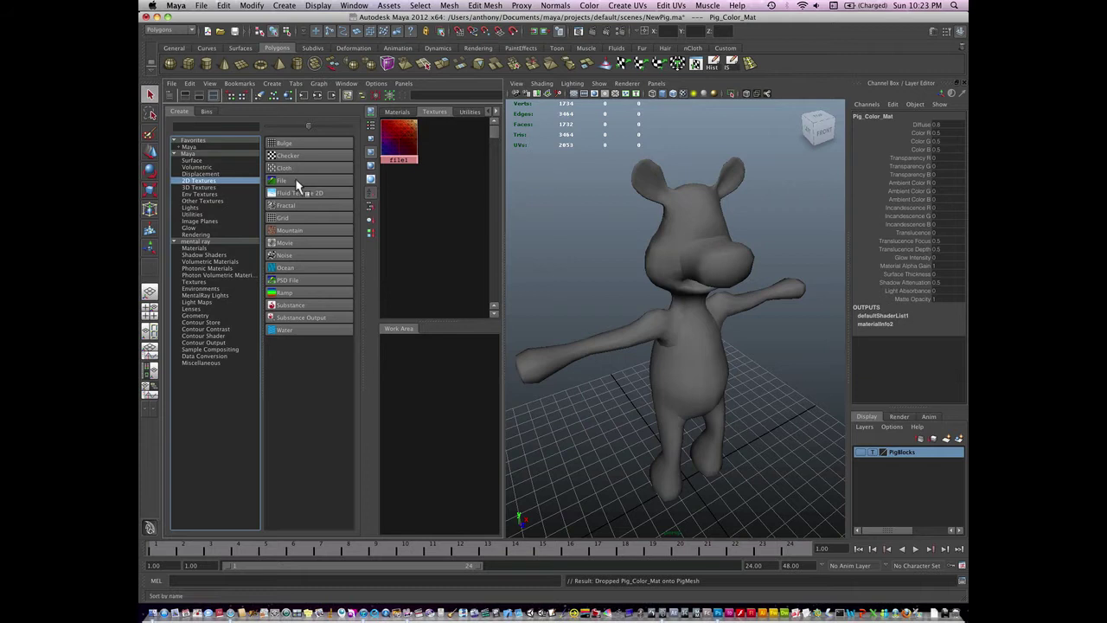
{"action": "left_click_drag", "start_coordinate": [294, 179], "coordinate": [471, 386]}
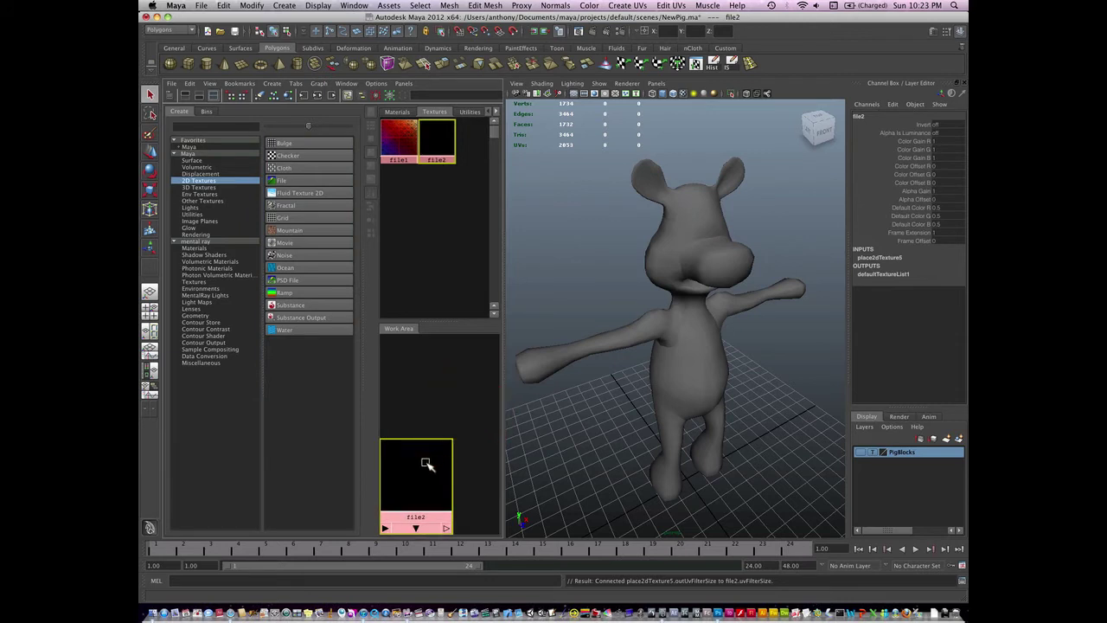
- Place Pig_Color_Mat in the Work Area next to the file2 texture
{"action": "left_click", "coordinate": [397, 112]}
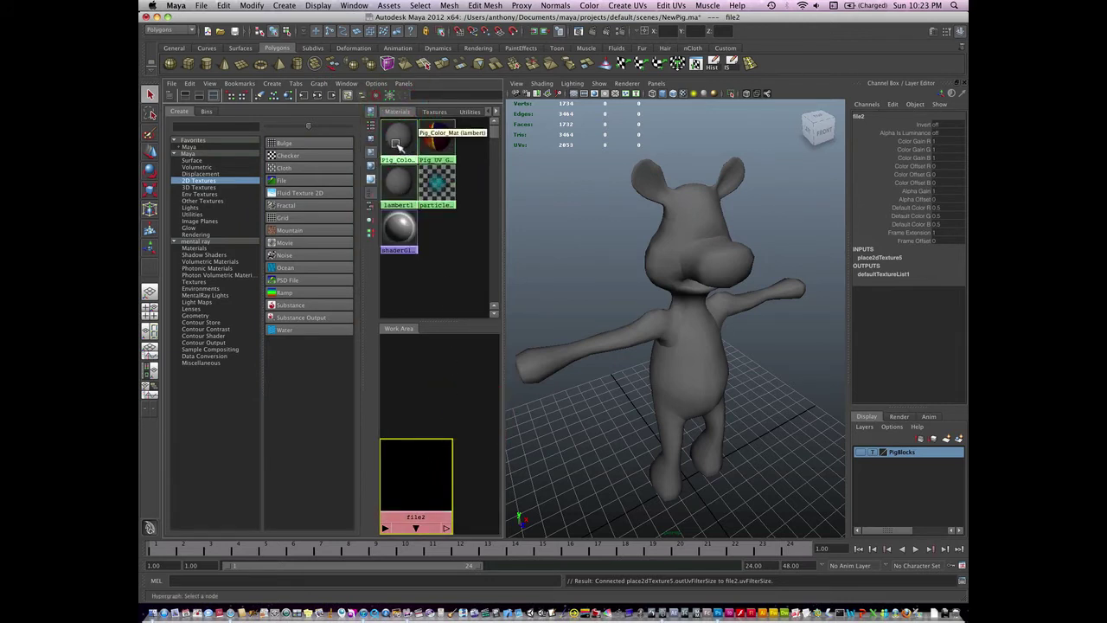
{"action": "middle_click_drag", "start_coordinate": [399, 145], "coordinate": [449, 363]}
{"action": "middle_click_drag", "start_coordinate": [415, 479], "coordinate": [448, 393]}
{"action": "left_click", "coordinate": [424, 476]}
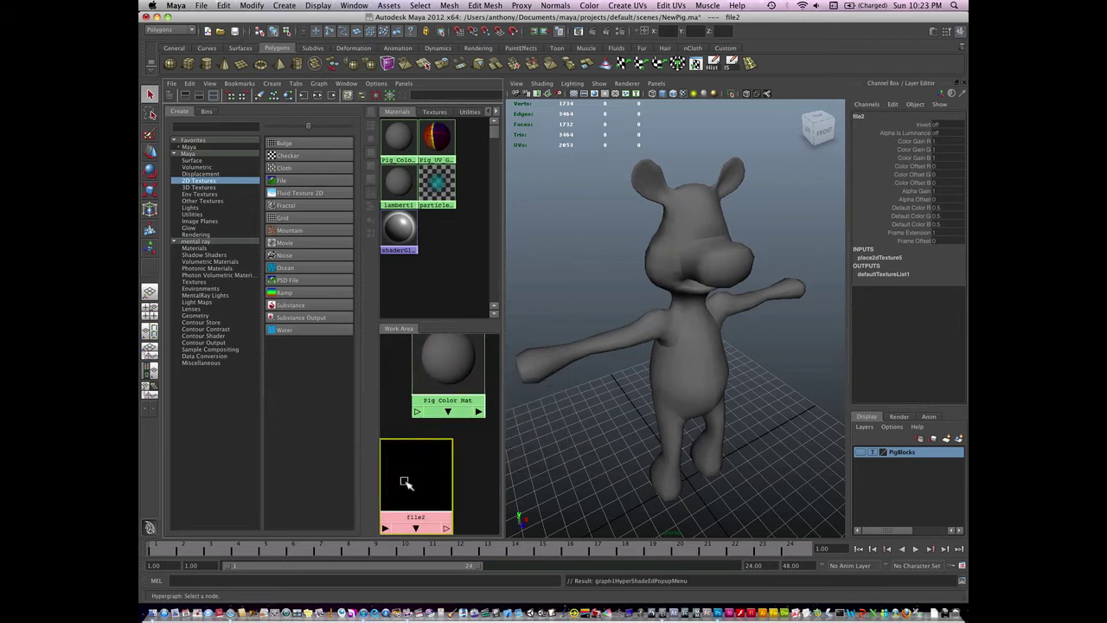
- Connect file2's output to Pig_Color_Mat's color attribute
{"action": "middle_click_drag", "start_coordinate": [406, 475], "coordinate": [449, 364]}
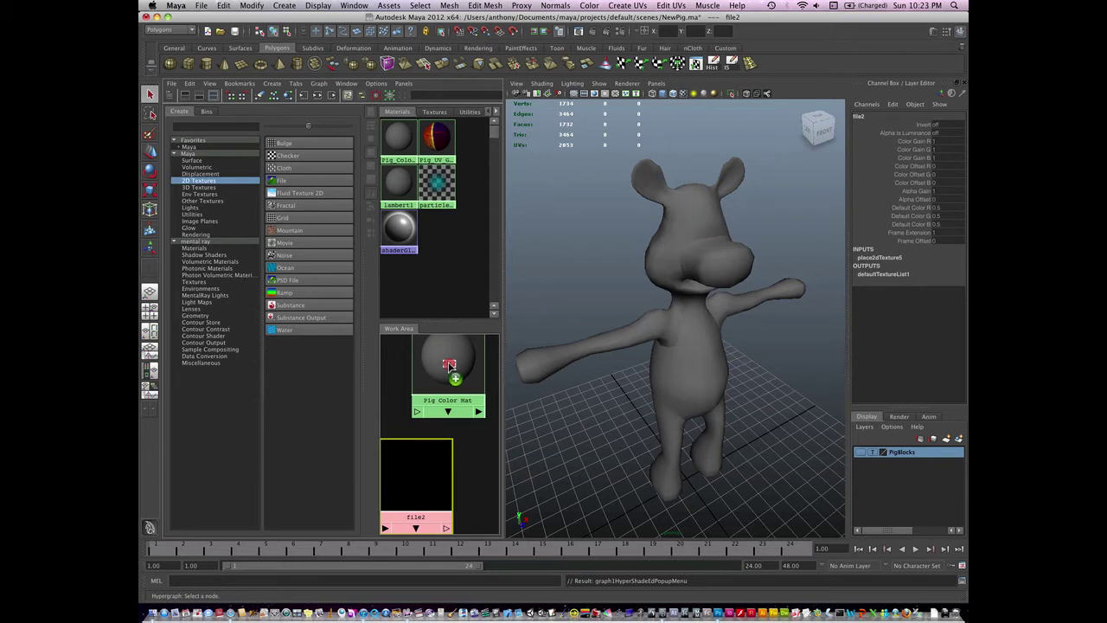
{"action": "middle_click_drag", "start_coordinate": [450, 364], "coordinate": [448, 362]}
{"action": "left_click", "coordinate": [450, 370]}
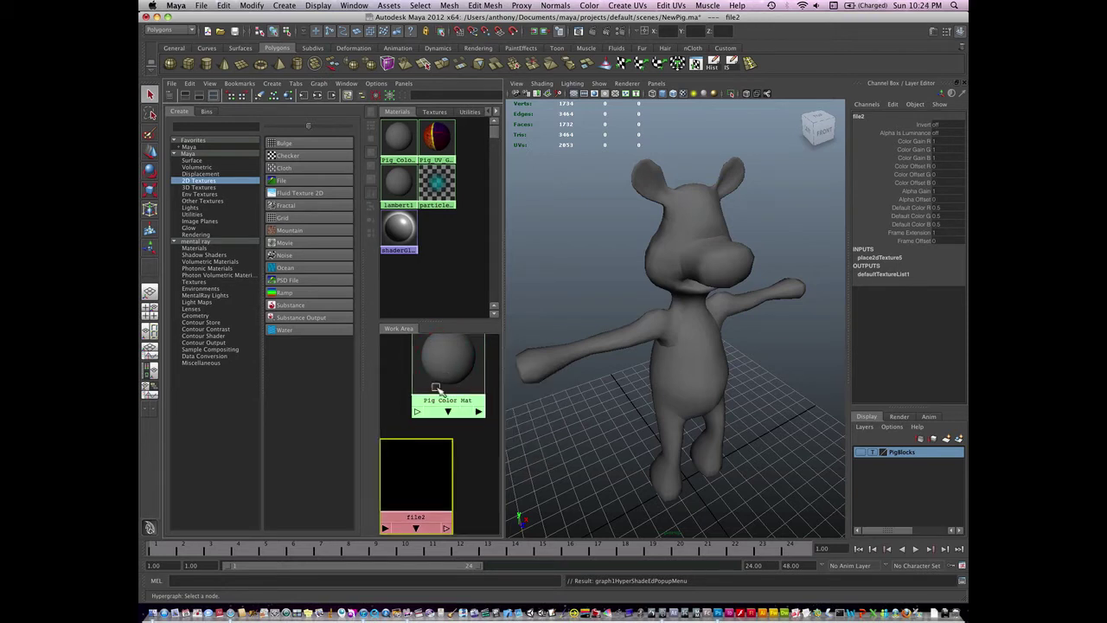
{"action": "middle_click_drag", "start_coordinate": [411, 472], "coordinate": [454, 370]}
{"action": "left_click", "coordinate": [453, 368]}
{"action": "middle_click_drag", "start_coordinate": [437, 458], "coordinate": [451, 370]}
{"action": "left_click", "coordinate": [451, 370]}
{"action": "middle_click_drag", "start_coordinate": [436, 448], "coordinate": [479, 494]}
{"action": "left_click", "coordinate": [479, 488]}
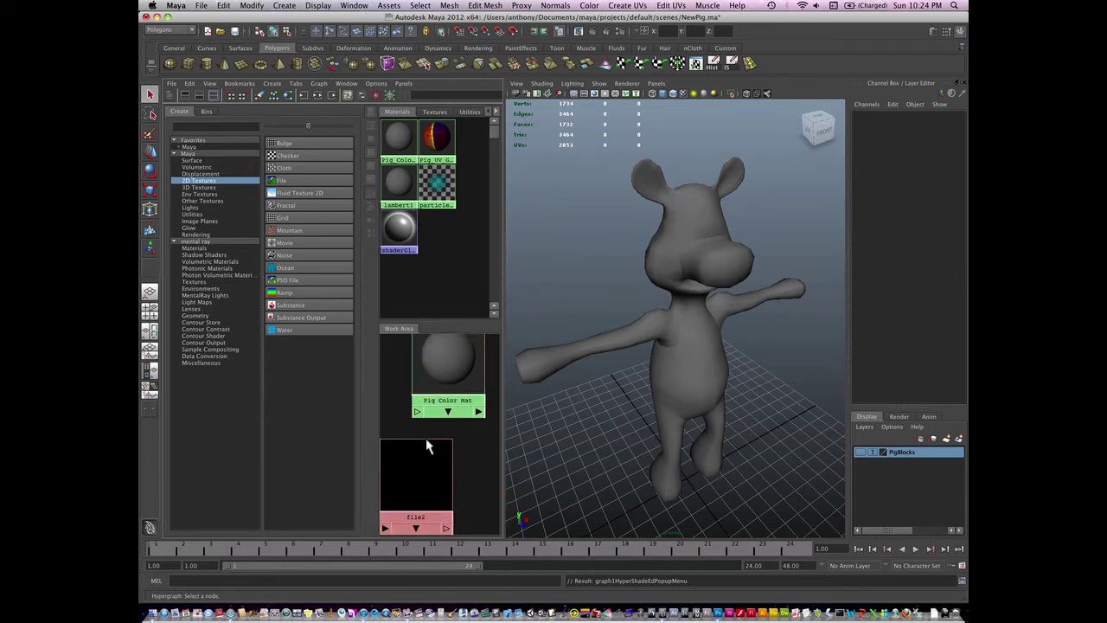
{"action": "middle_click_drag", "start_coordinate": [427, 446], "coordinate": [455, 372]}
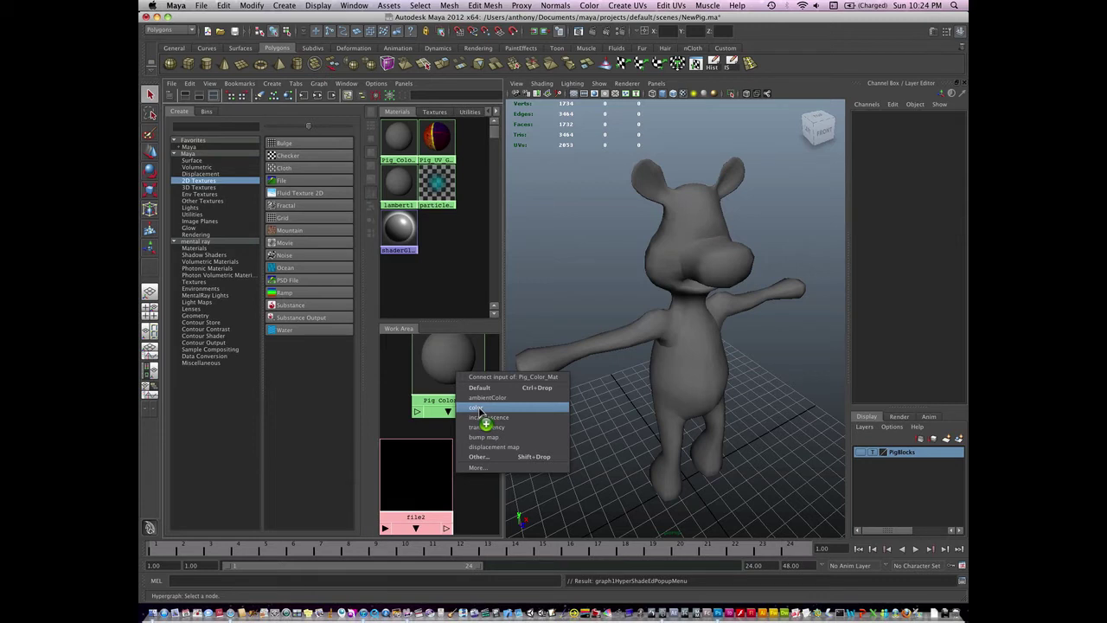
{"action": "left_click", "coordinate": [477, 407]}
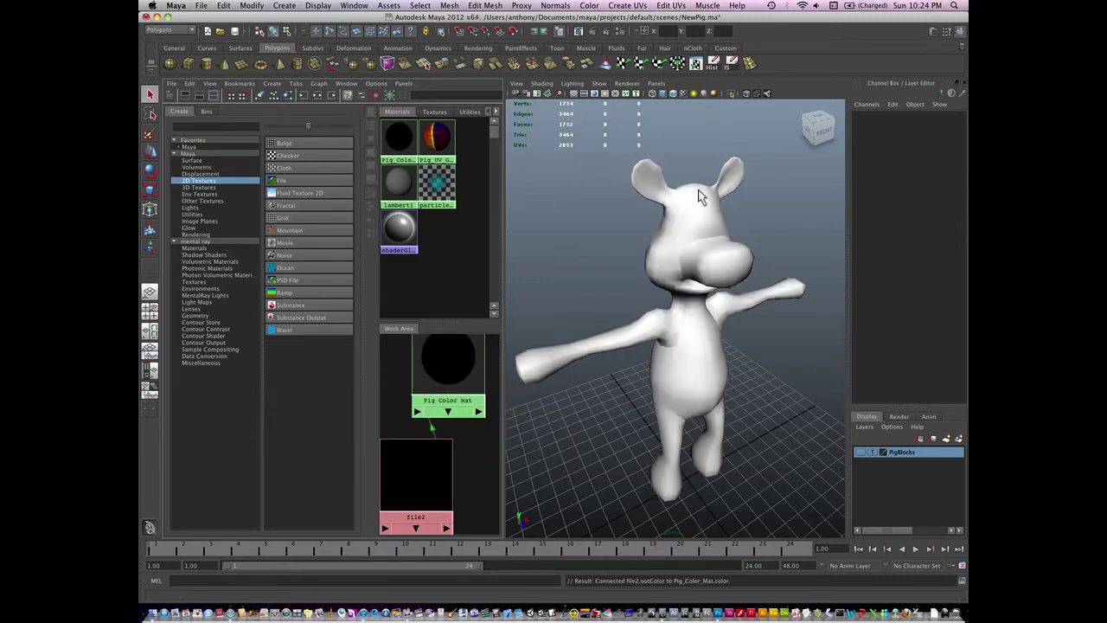
- Rename the file2 texture node to Pig_Texture
{"action": "left_click", "coordinate": [424, 489]}
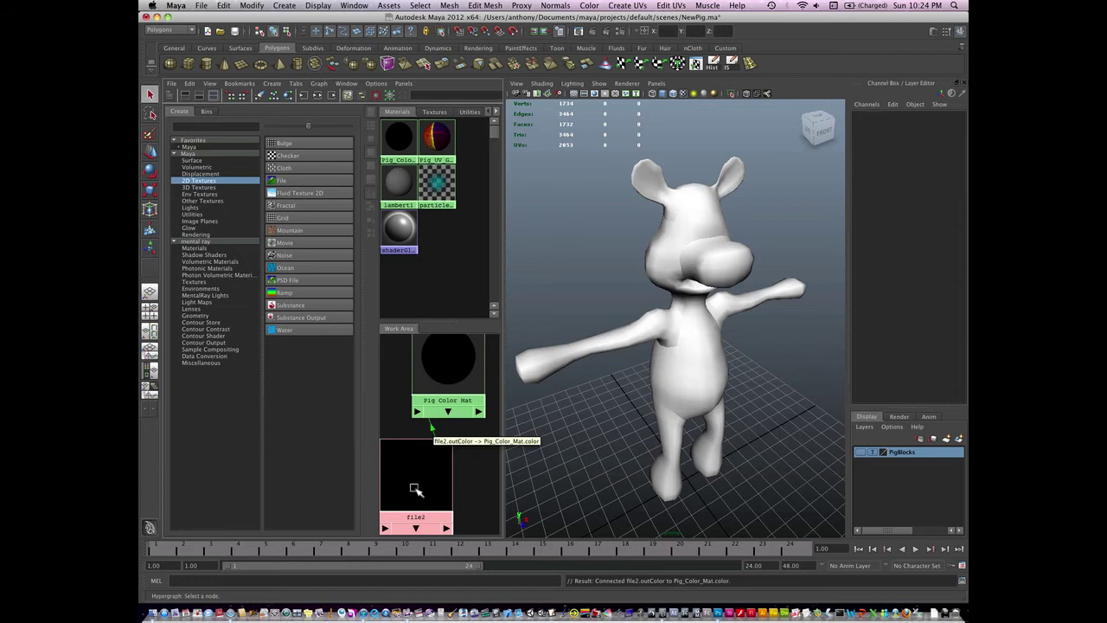
{"action": "left_click", "coordinate": [422, 486]}
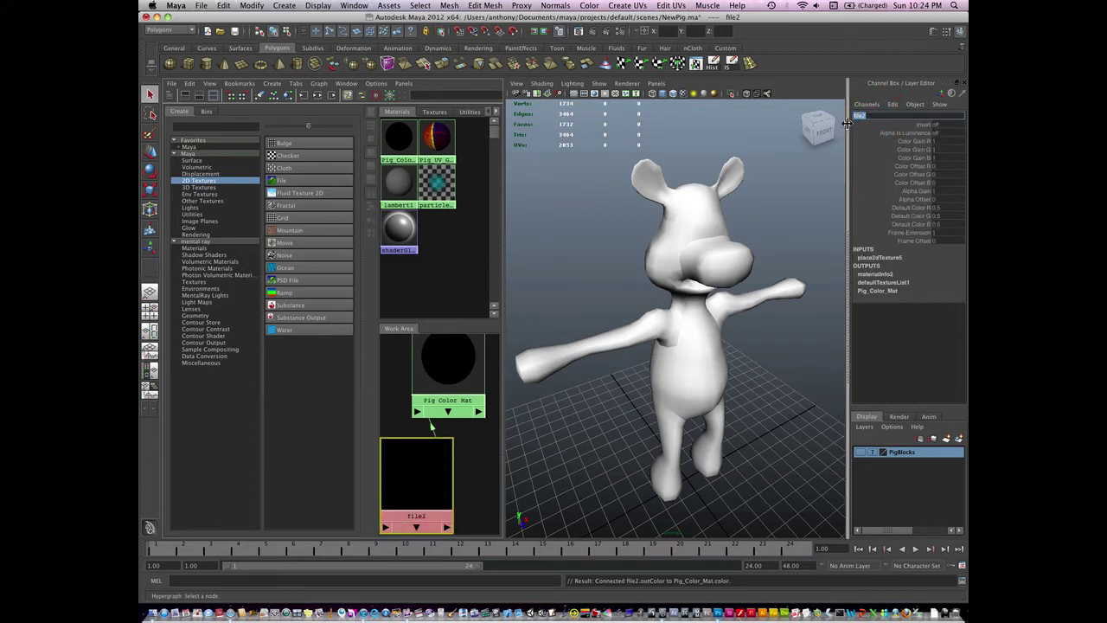
{"action": "type", "text": "Pif"}
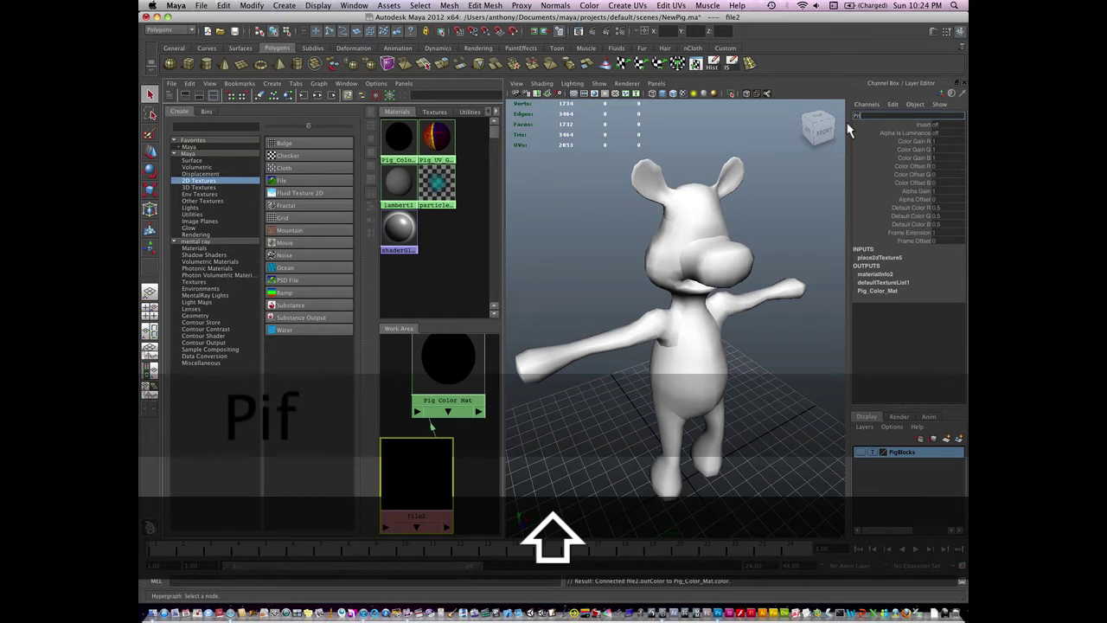
{"action": "type", "text": "g_Tex"}
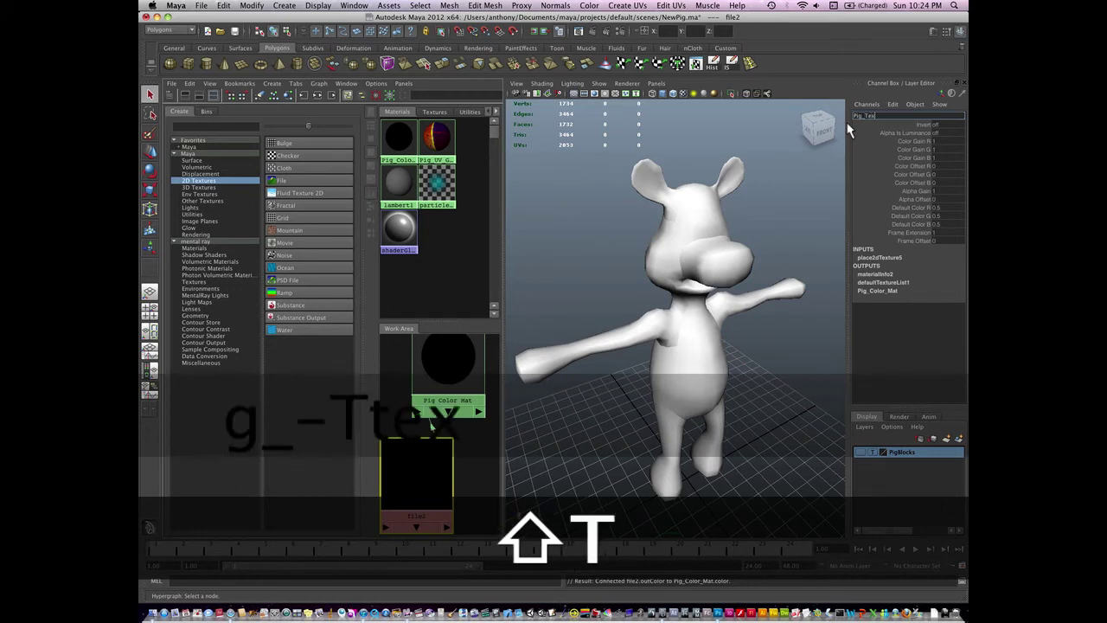
{"action": "type", "text": "ture"}
{"action": "key", "text": "Return"}
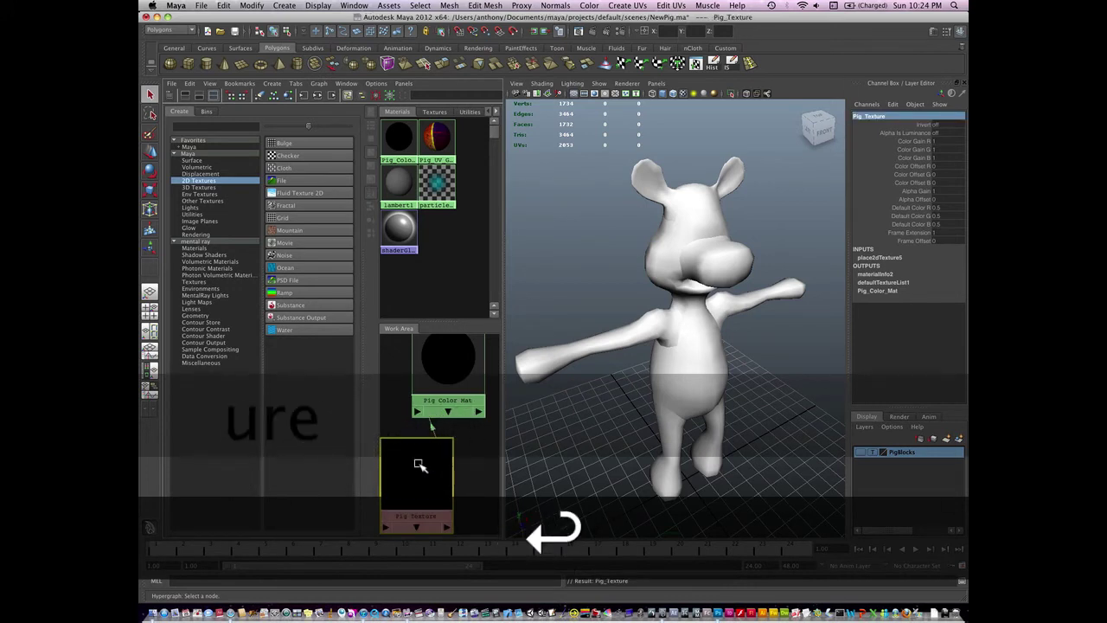
- Load sourceimages/ClassPig/PigColor.psd as Pig_Texture's image and view the pink-shaded pig
{"action": "double_click", "coordinate": [420, 475]}
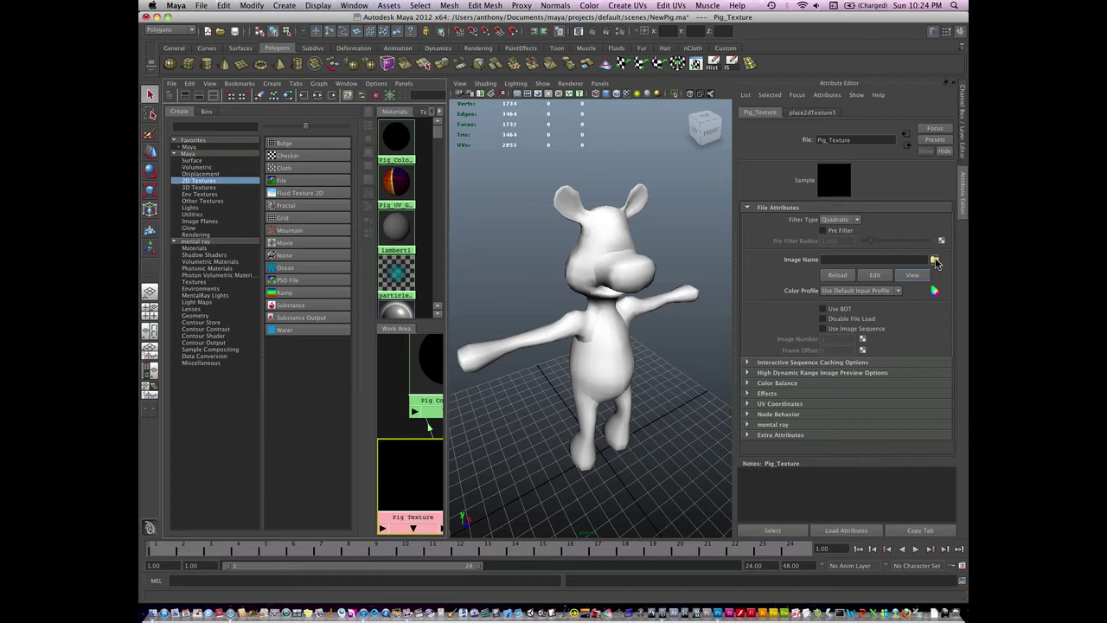
{"action": "left_click", "coordinate": [934, 260]}
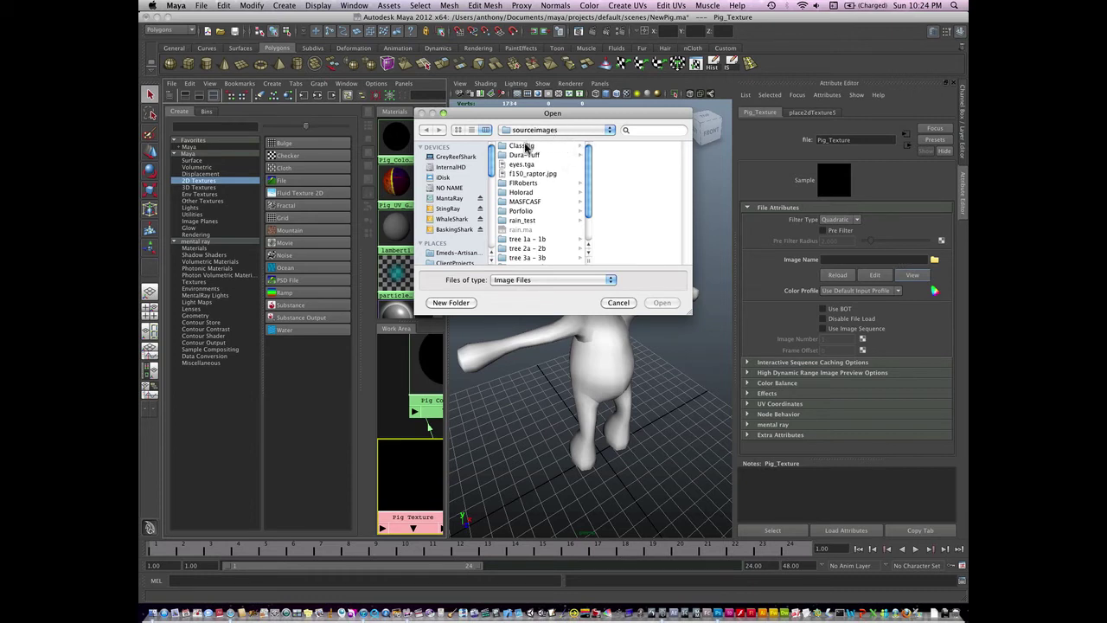
{"action": "left_click", "coordinate": [522, 146]}
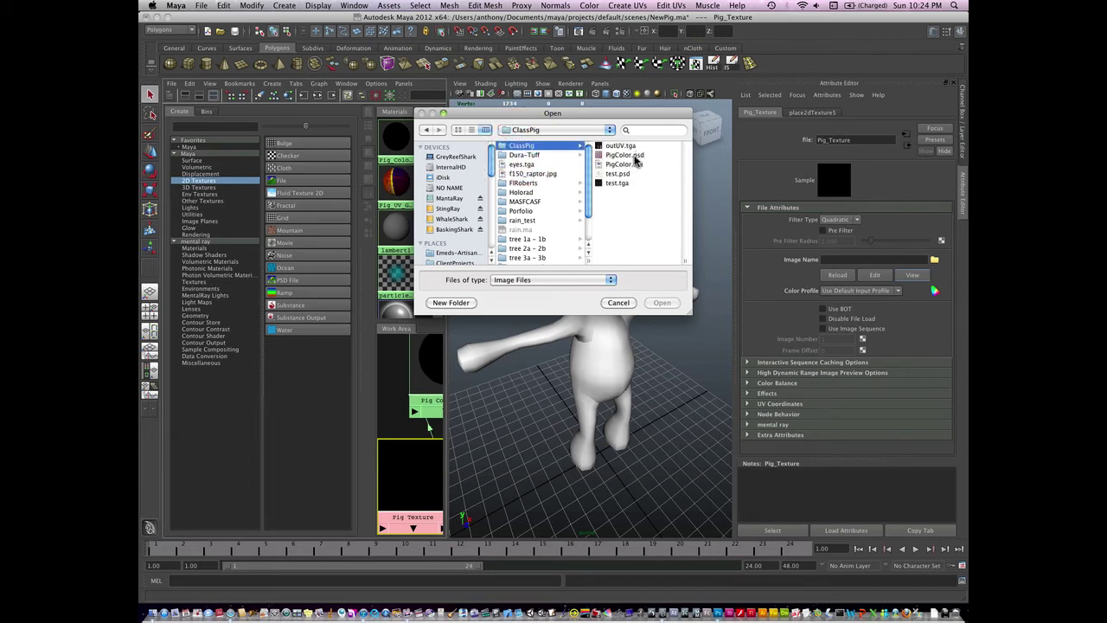
{"action": "left_click", "coordinate": [634, 156]}
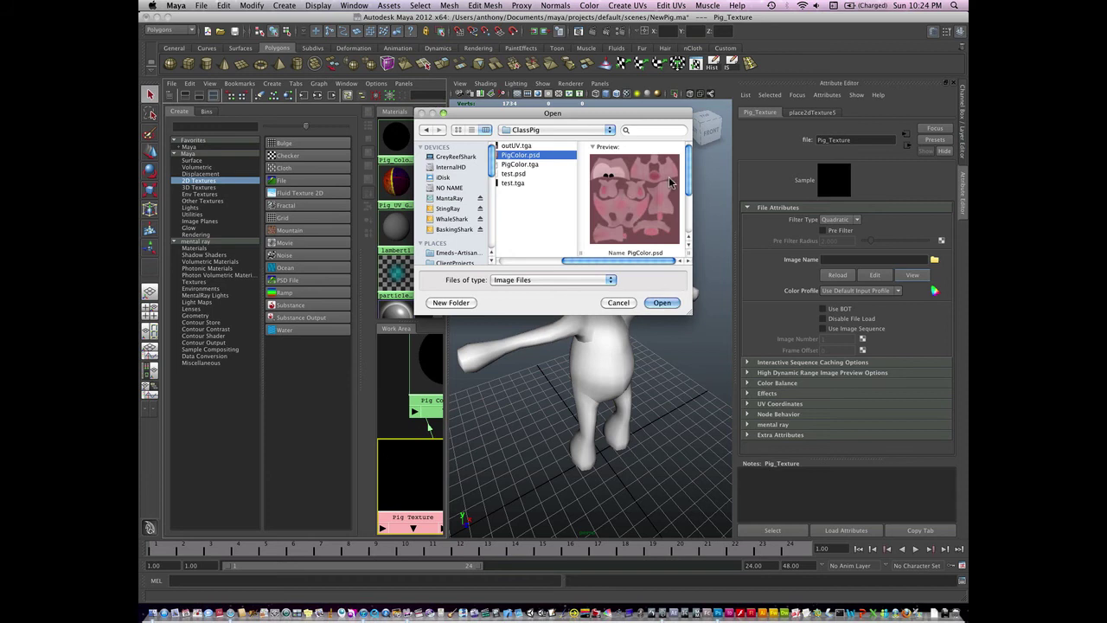
{"action": "left_click", "coordinate": [529, 165]}
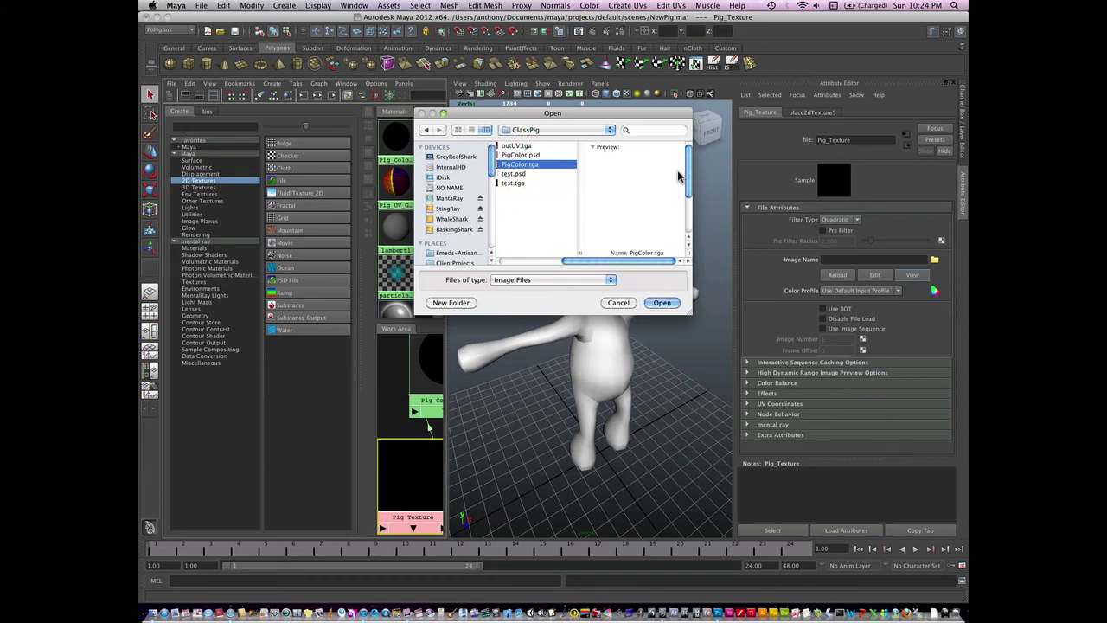
{"action": "left_click", "coordinate": [534, 157]}
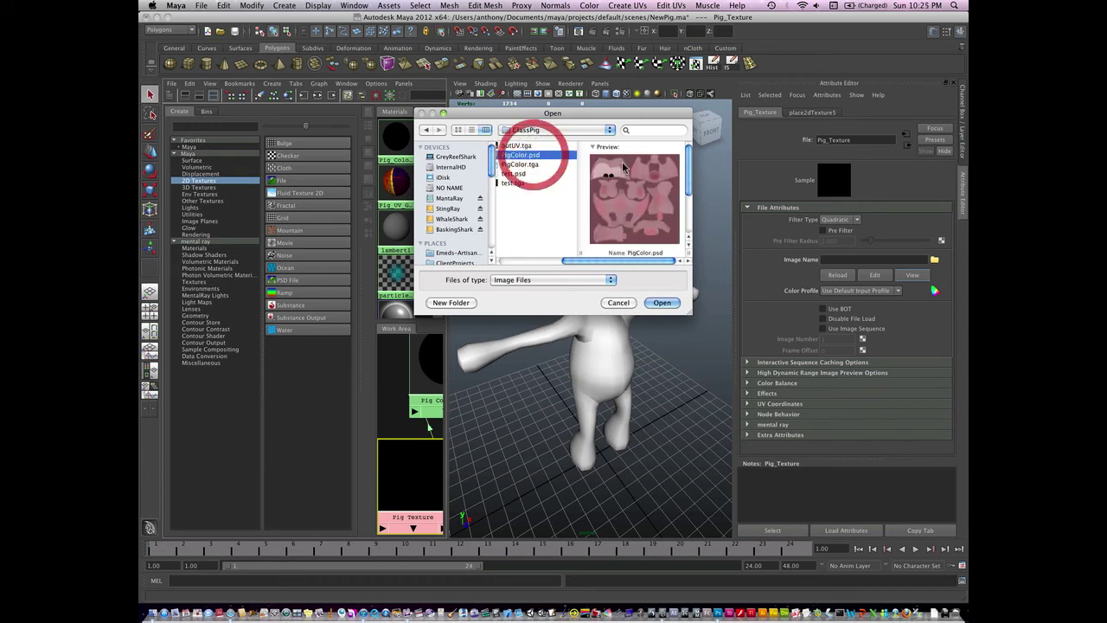
{"action": "left_click", "coordinate": [660, 304]}
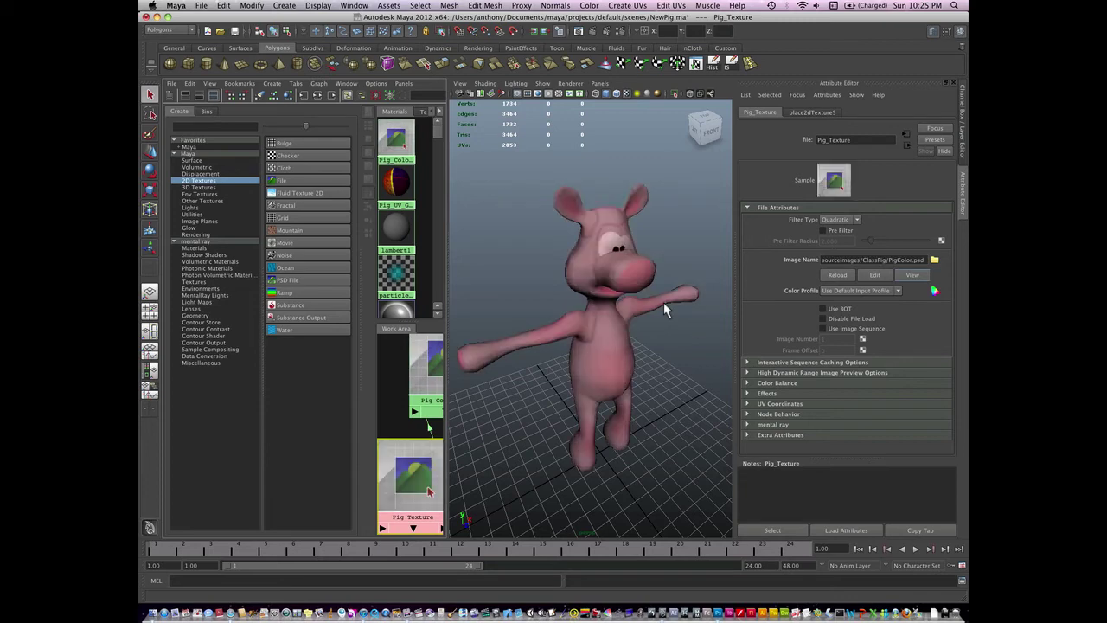
{"action": "left_click", "coordinate": [657, 372]}
{"action": "left_click_drag", "start_coordinate": [657, 372], "coordinate": [625, 389], "text": "alt"}
{"action": "left_click_drag", "start_coordinate": [447, 432], "coordinate": [476, 434]}
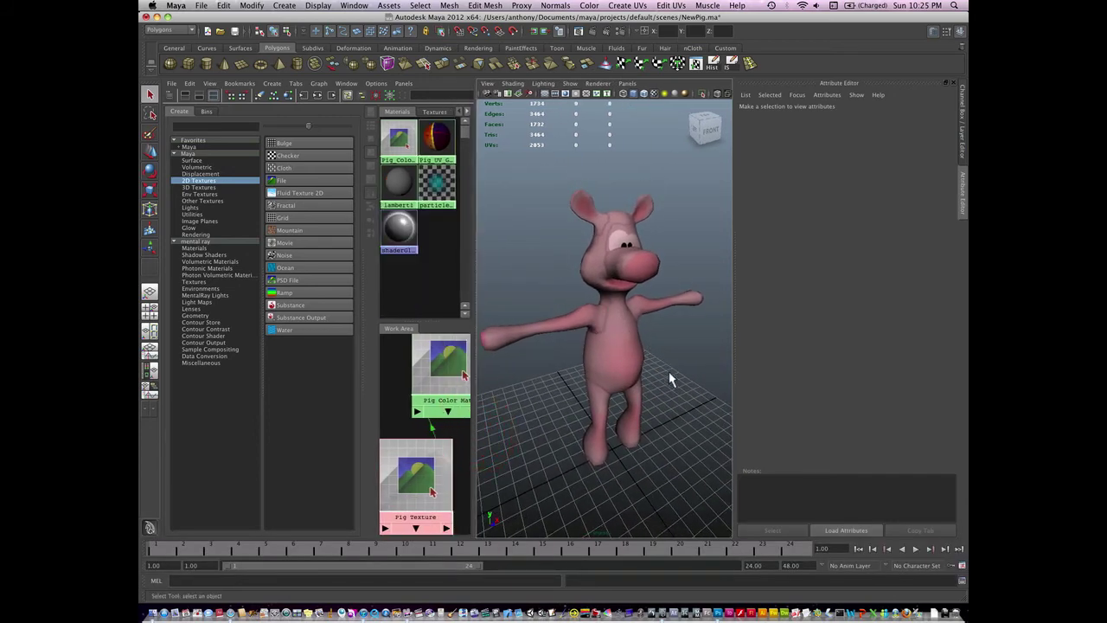
{"action": "left_click_drag", "start_coordinate": [668, 371], "coordinate": [655, 385], "text": "alt"}
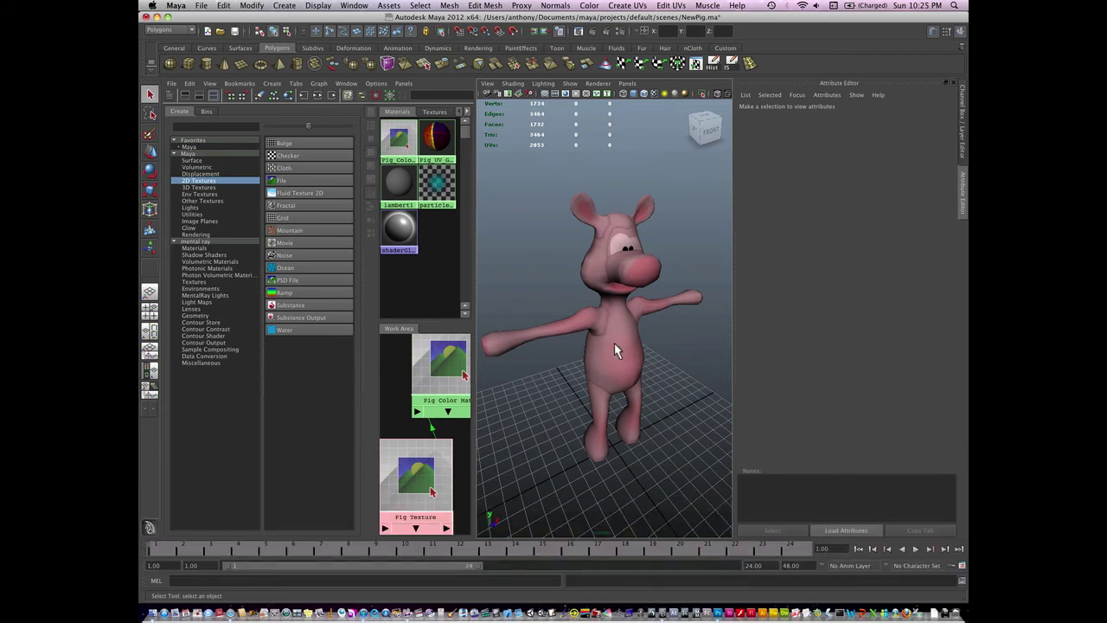
- Preview the Pig_UV_Grid material on the pig, then reassign Pig_Color_Mat
{"action": "right_click", "coordinate": [616, 346]}
{"action": "mouse_move", "coordinate": [631, 498]}
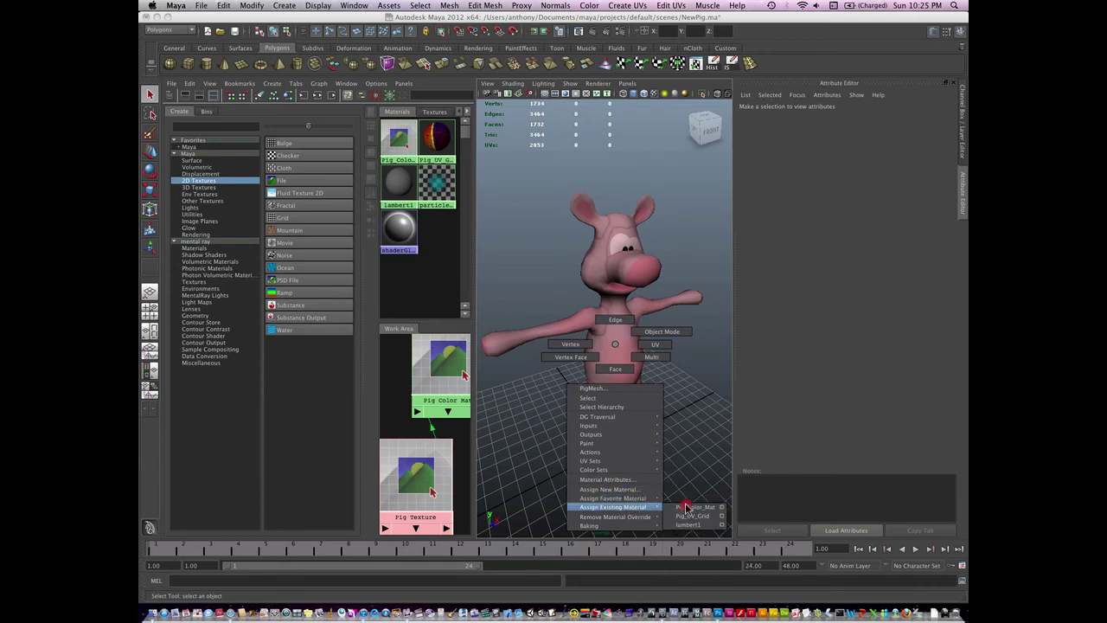
{"action": "left_click", "coordinate": [708, 516]}
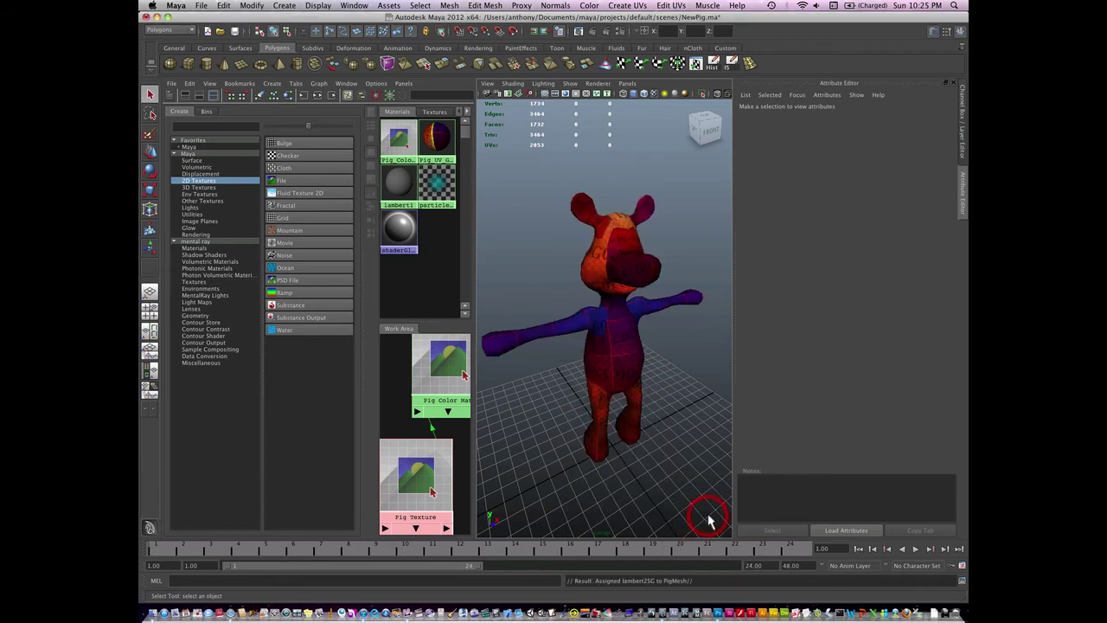
{"action": "right_click", "coordinate": [626, 353]}
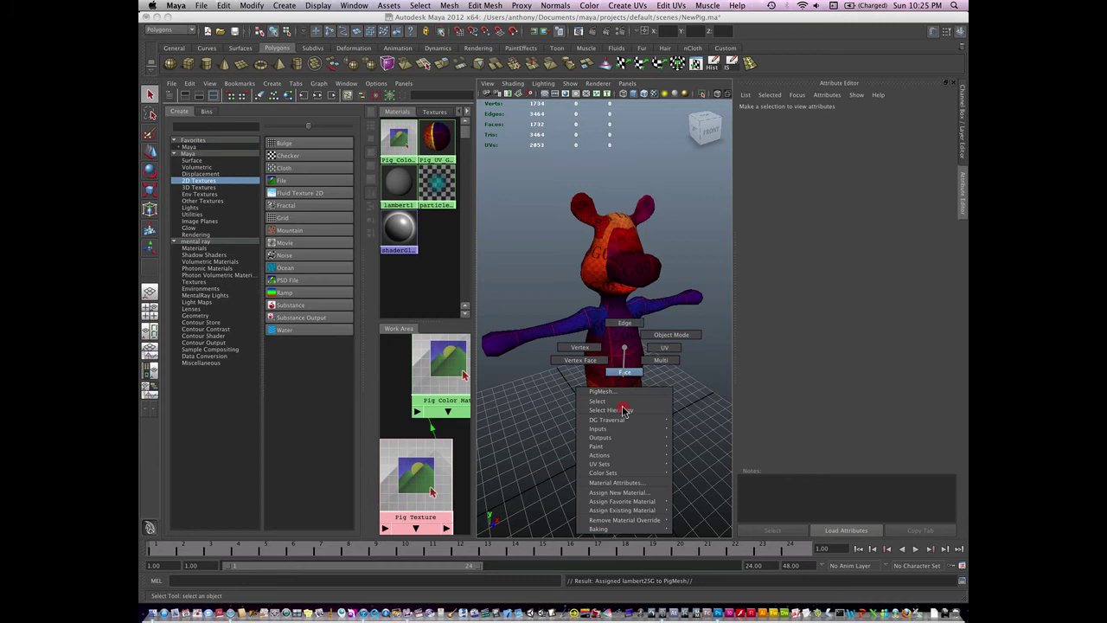
{"action": "mouse_move", "coordinate": [632, 510]}
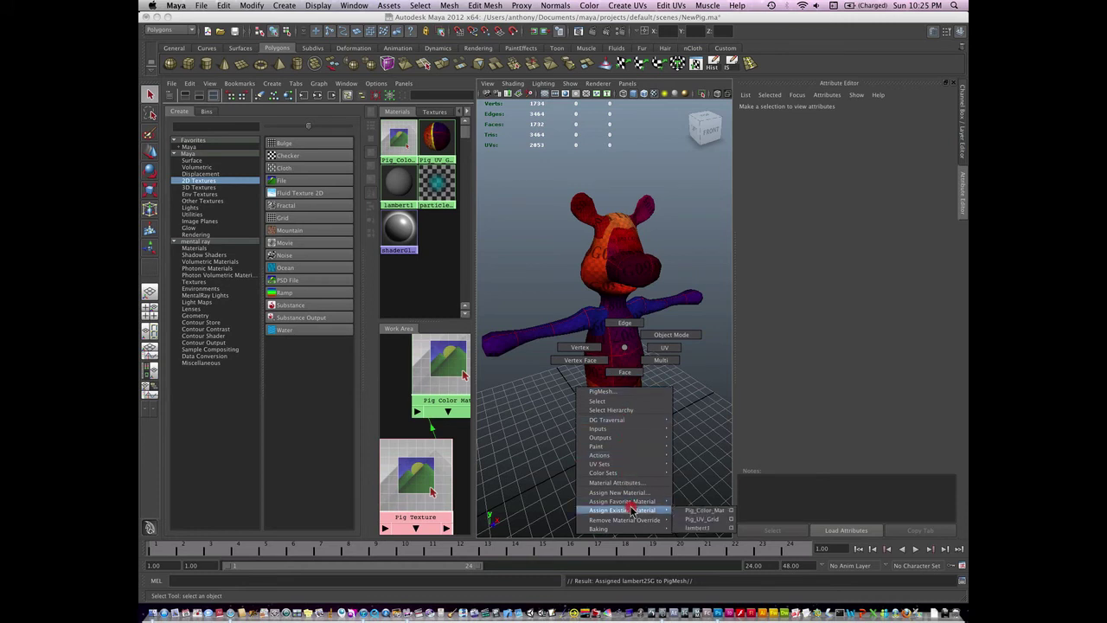
{"action": "left_click", "coordinate": [712, 510]}
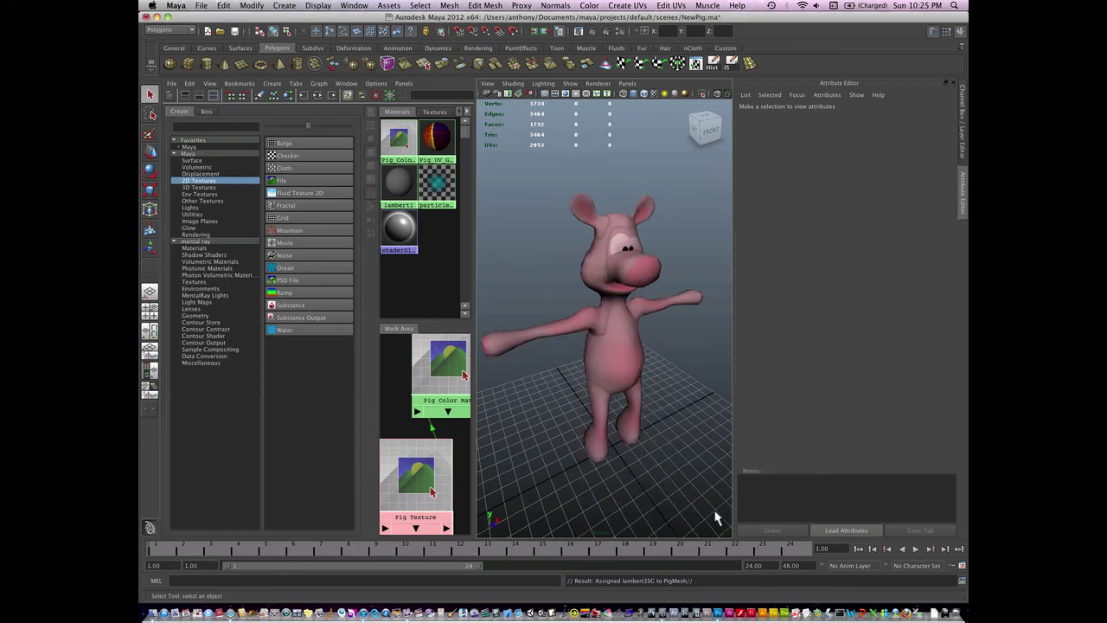
- Assign a new Lambert material (lambert7) to the pig
{"action": "right_click", "coordinate": [610, 339]}
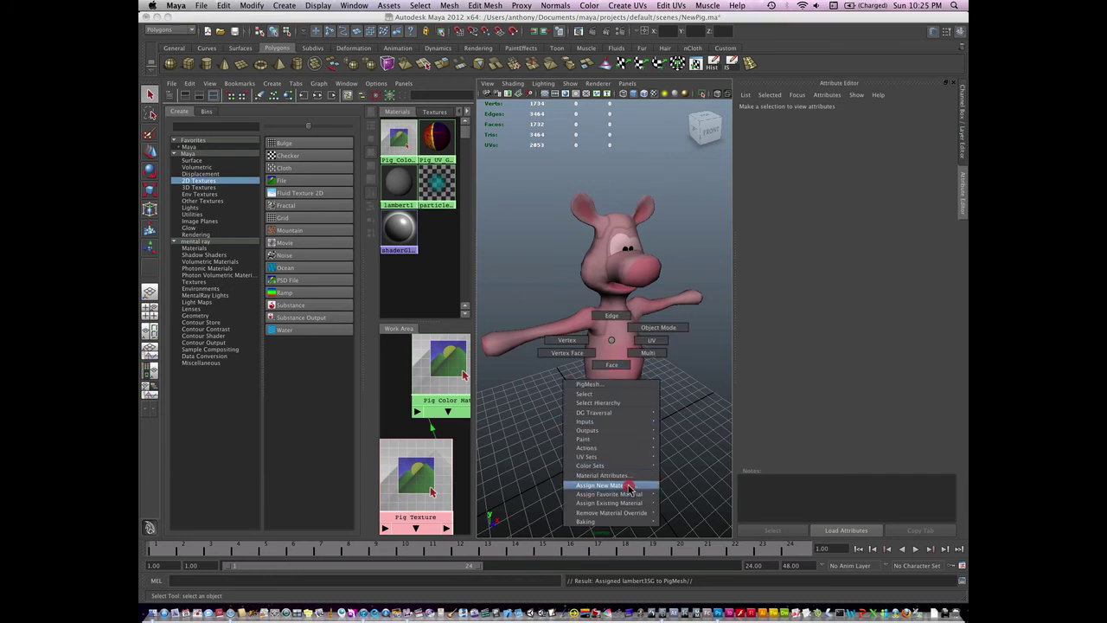
{"action": "left_click", "coordinate": [629, 486]}
{"action": "left_click_drag", "start_coordinate": [524, 220], "coordinate": [459, 199]}
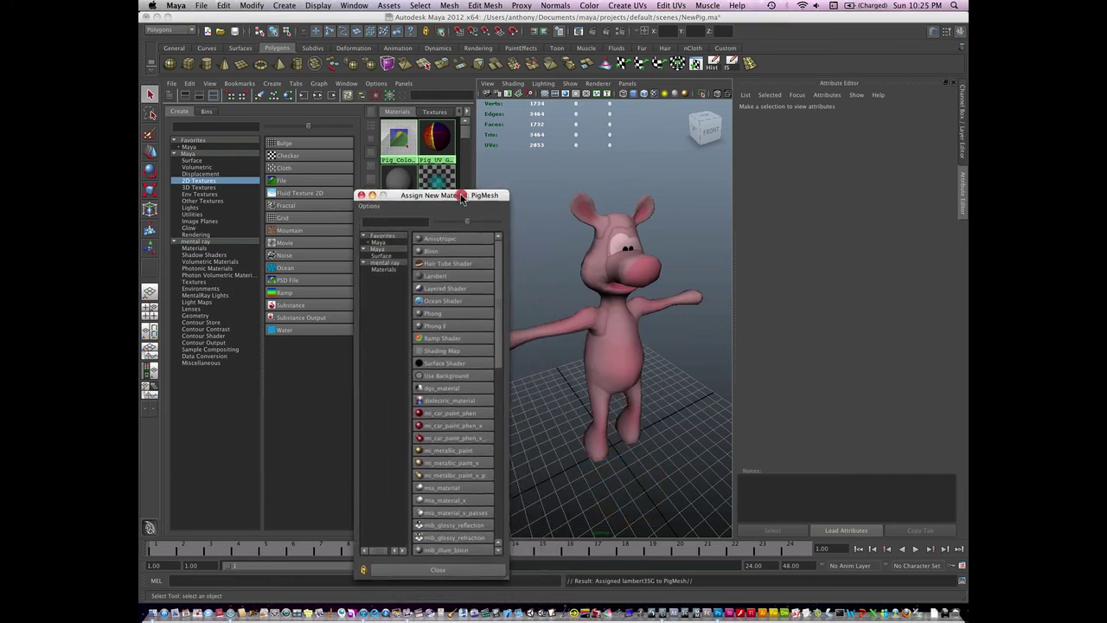
{"action": "left_click", "coordinate": [438, 277]}
{"action": "left_click", "coordinate": [683, 340]}
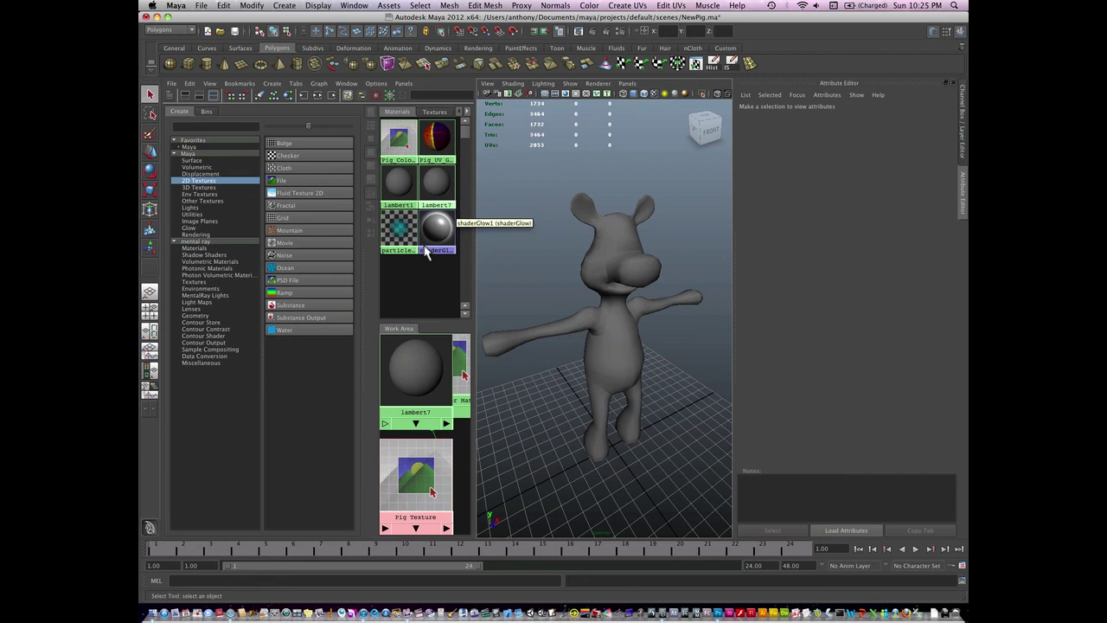
- Delete the lambert7 material in Hypershade and clear the selection
{"action": "left_click", "coordinate": [426, 281]}
{"action": "left_click", "coordinate": [435, 184]}
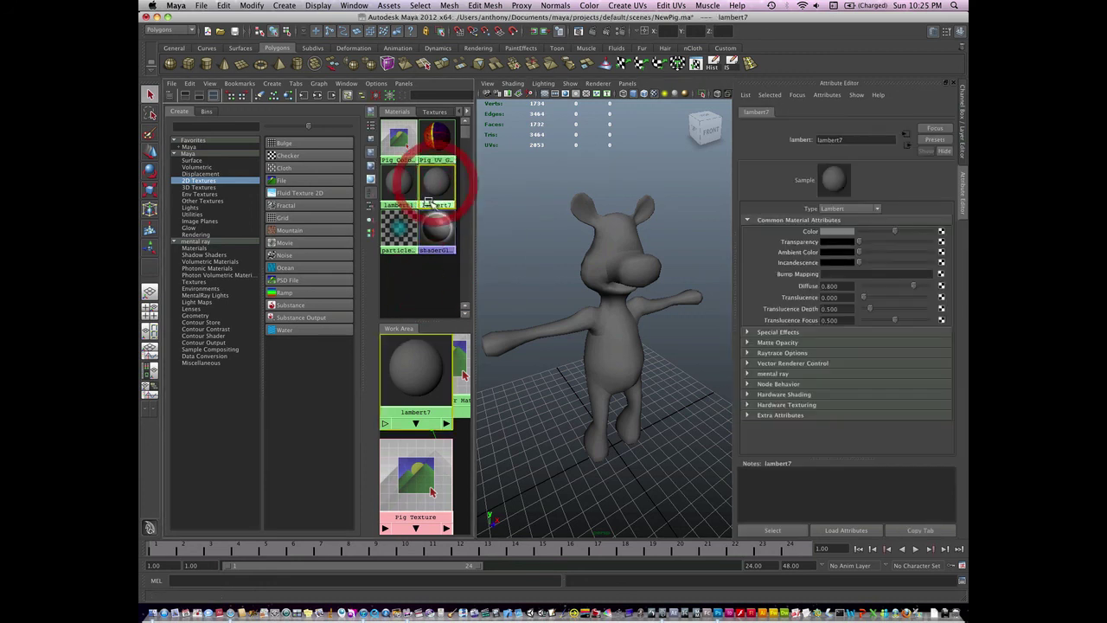
{"action": "key", "text": "Delete"}
{"action": "left_click", "coordinate": [507, 277]}
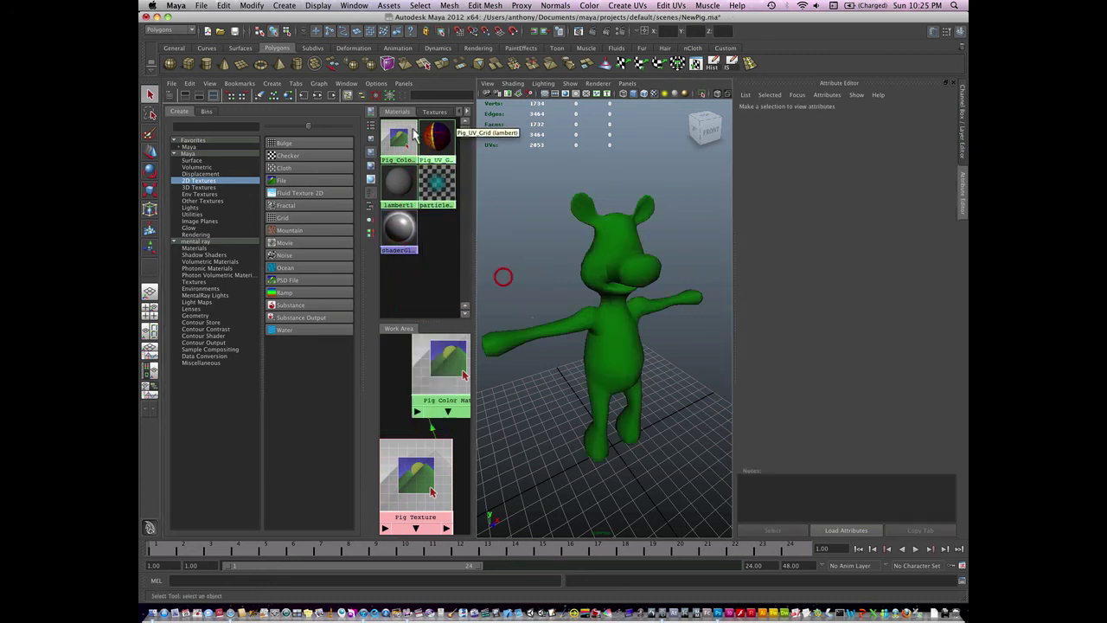